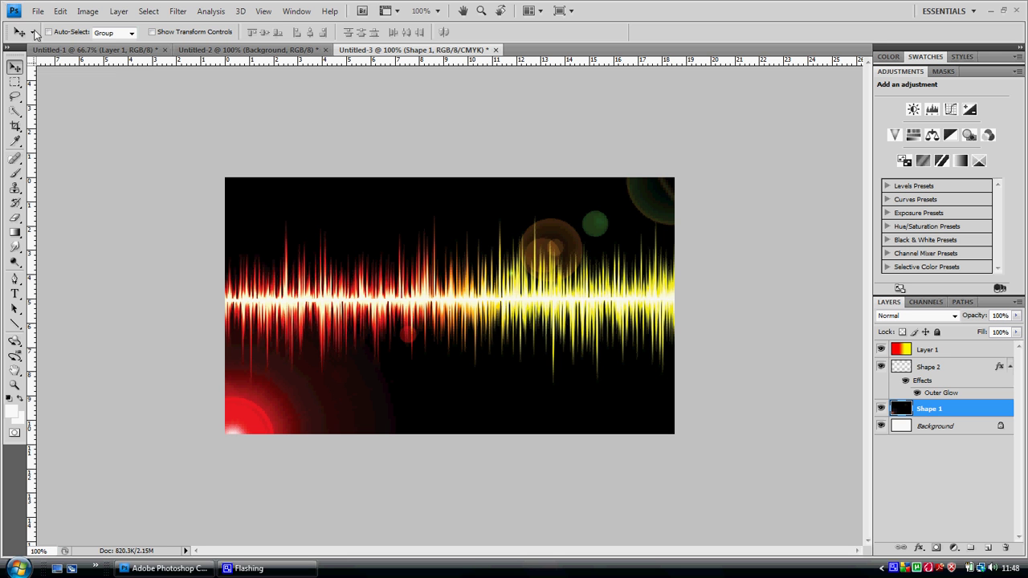
Dismiss the window options and open the File menu over the red-to-yellow waveform example
click(16, 13)
click(16, 13)
click(16, 13)
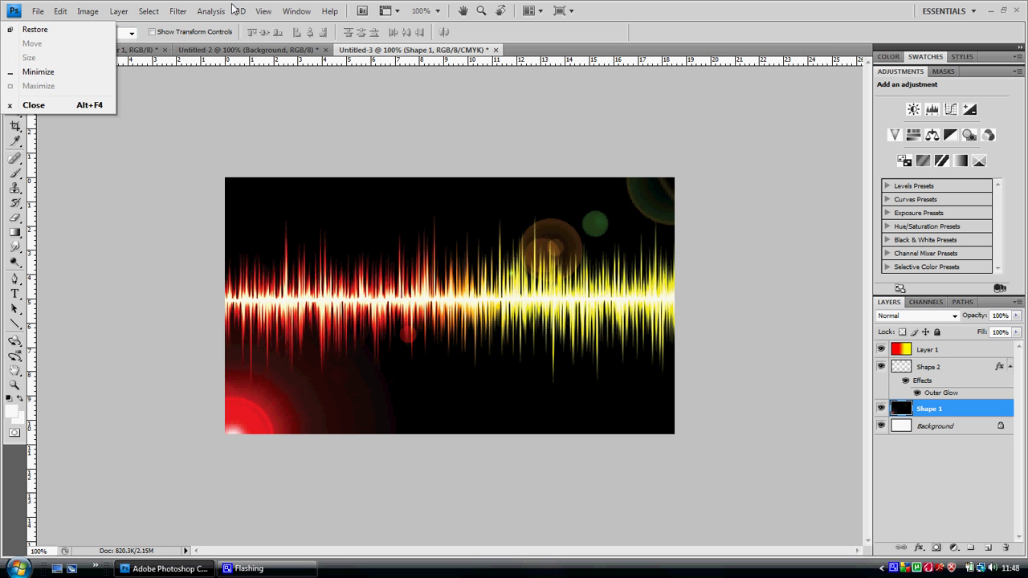
click(700, 6)
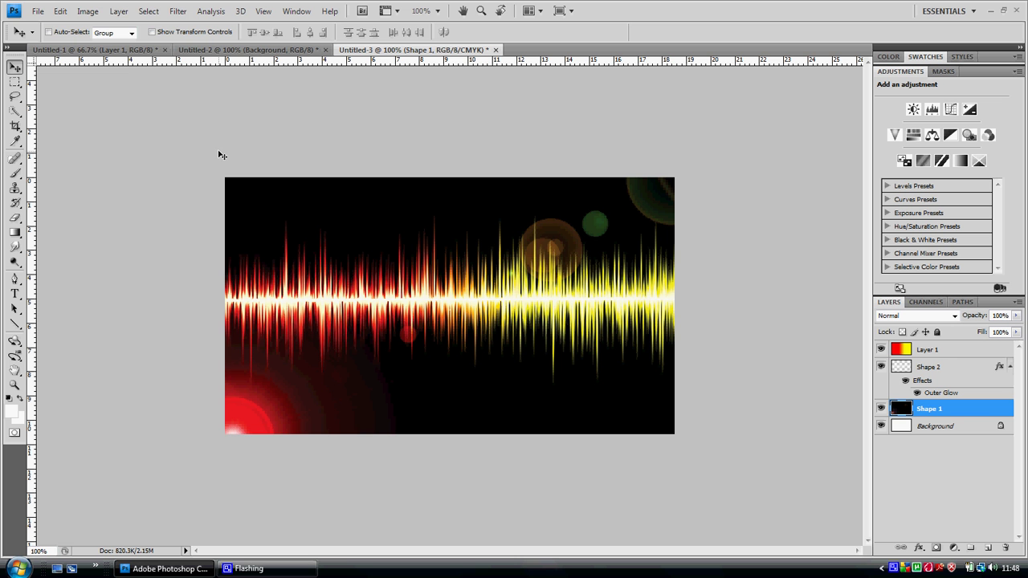
click(41, 12)
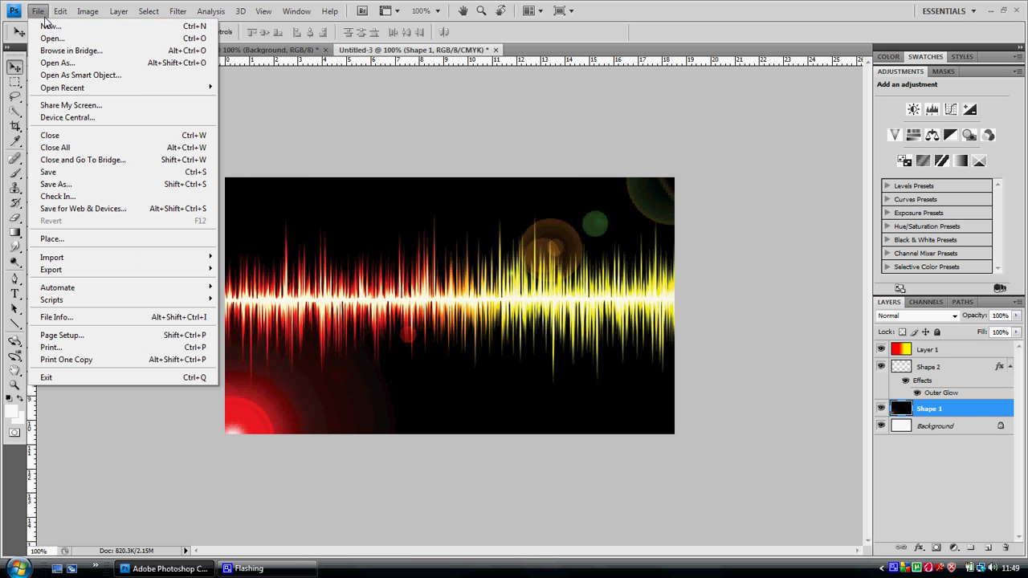
Create a new 700×400 pixel document, Untitled-4
click(78, 28)
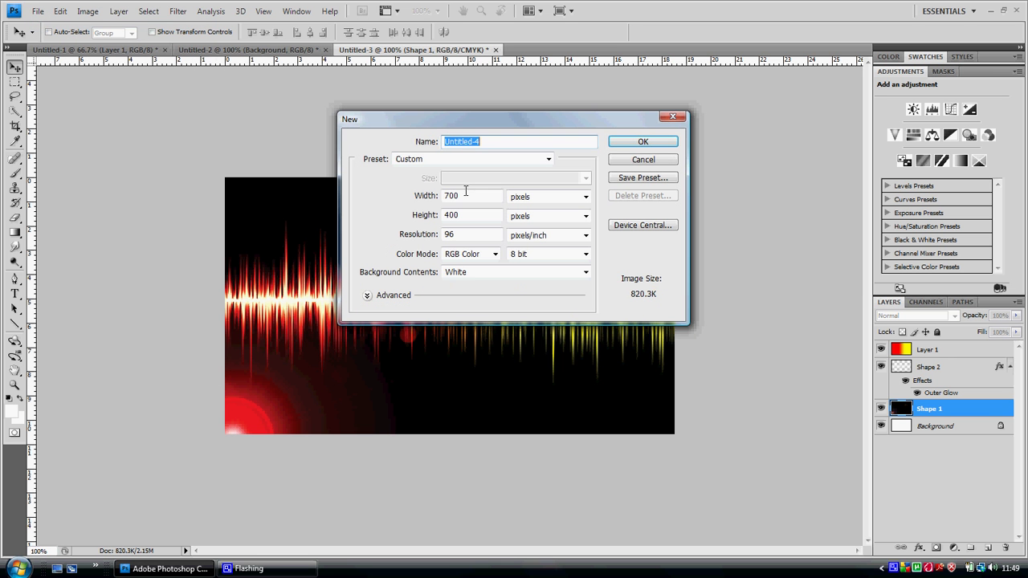
double_click(452, 196)
click(456, 215)
double_click(452, 215)
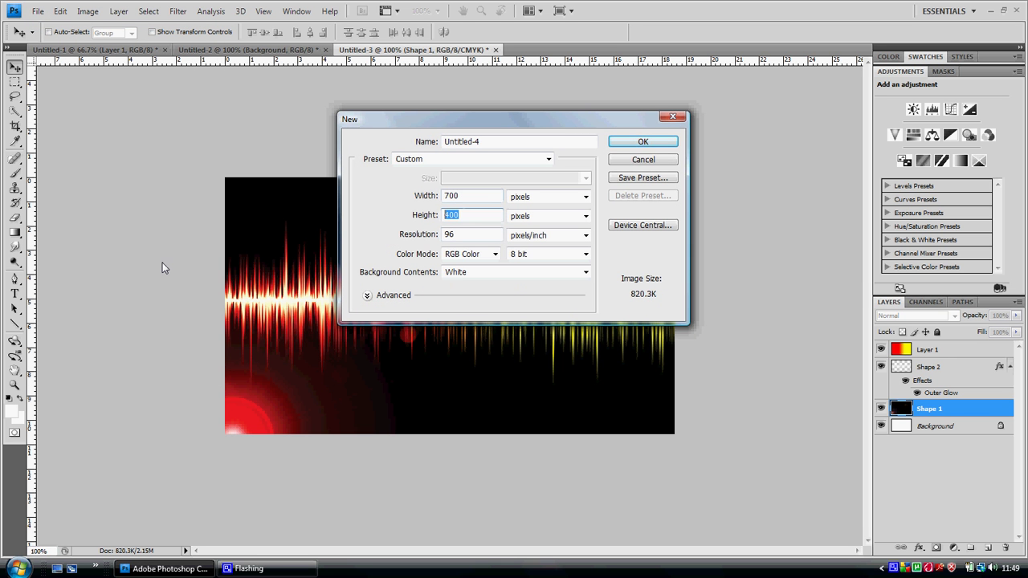
key(Return)
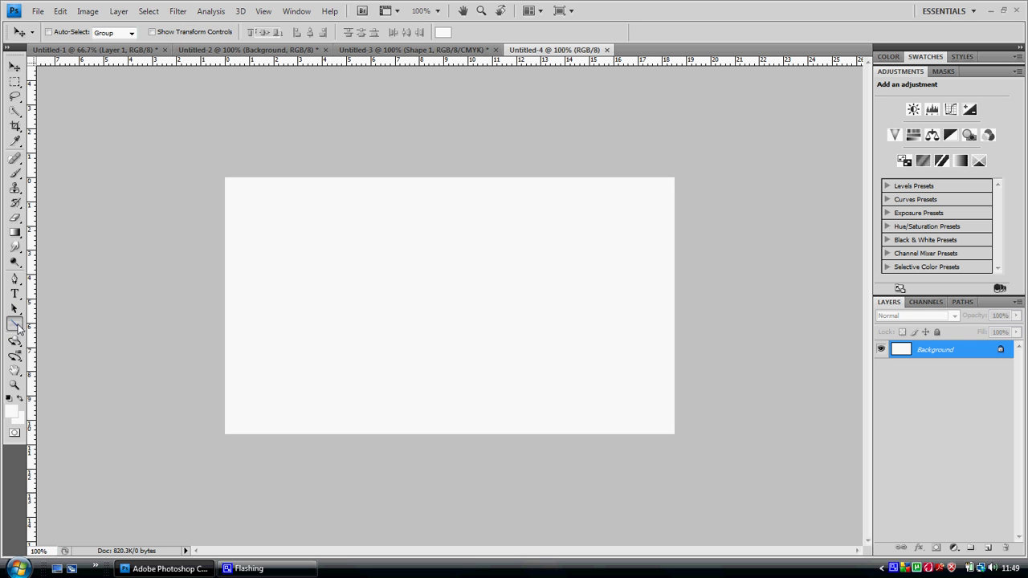
Cover the whole canvas with a black rounded-rectangle shape
click(17, 326)
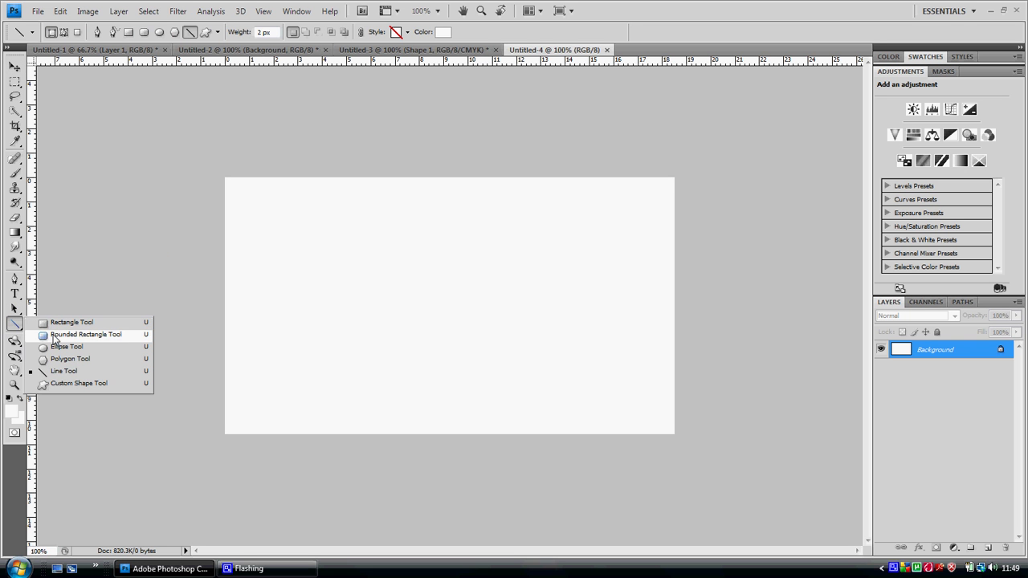
click(55, 336)
drag(199, 154, 693, 450)
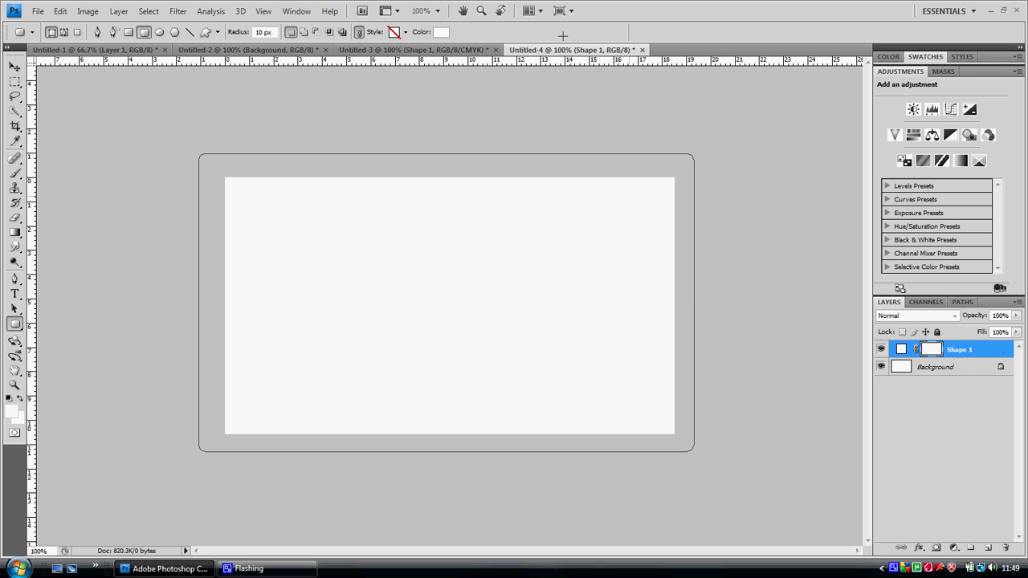
click(426, 33)
drag(727, 140, 436, 323)
key(Return)
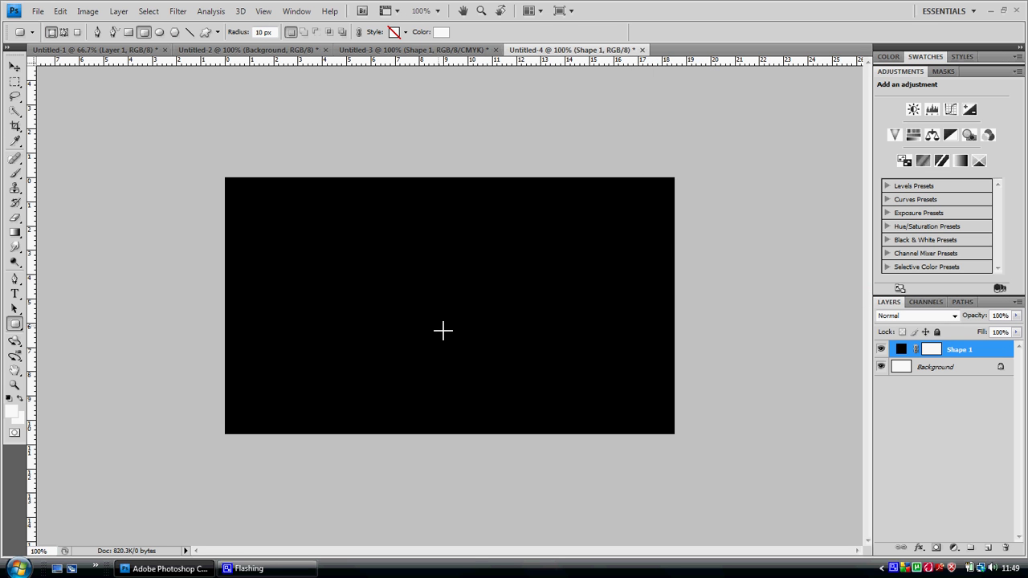
Draw a thin white vertical line down the middle of the canvas
click(15, 67)
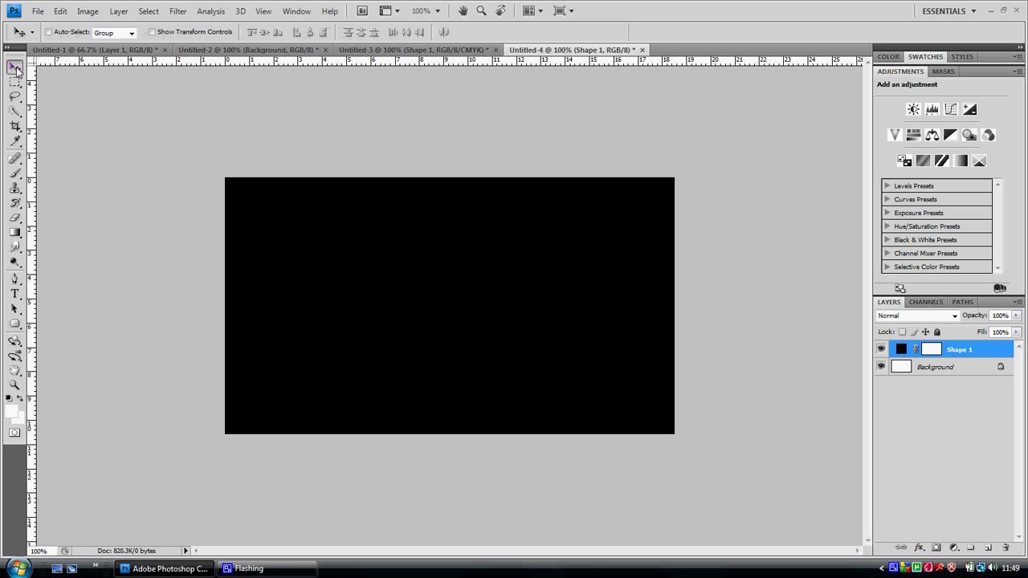
click(15, 324)
click(95, 373)
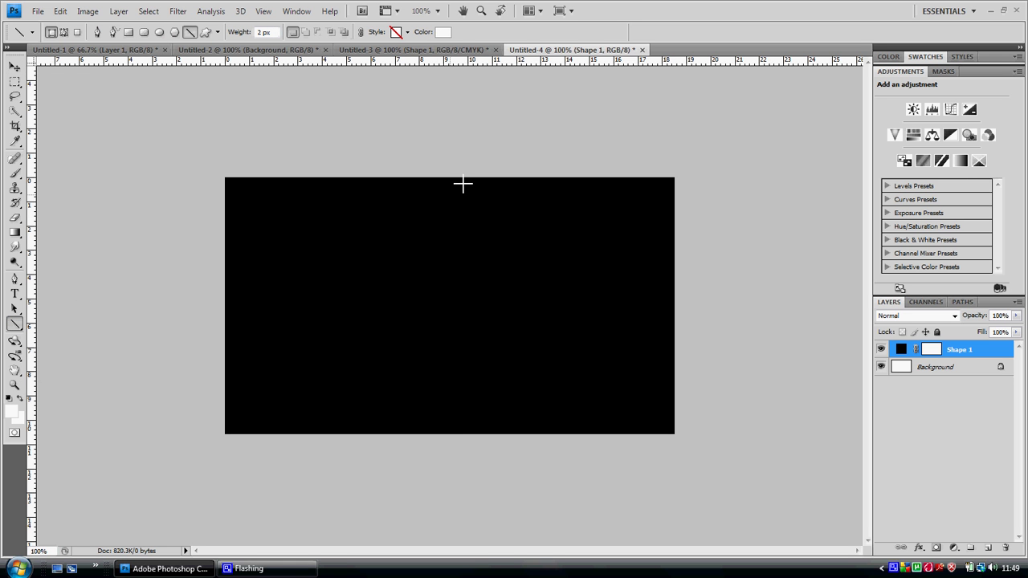
drag(453, 173, 454, 476)
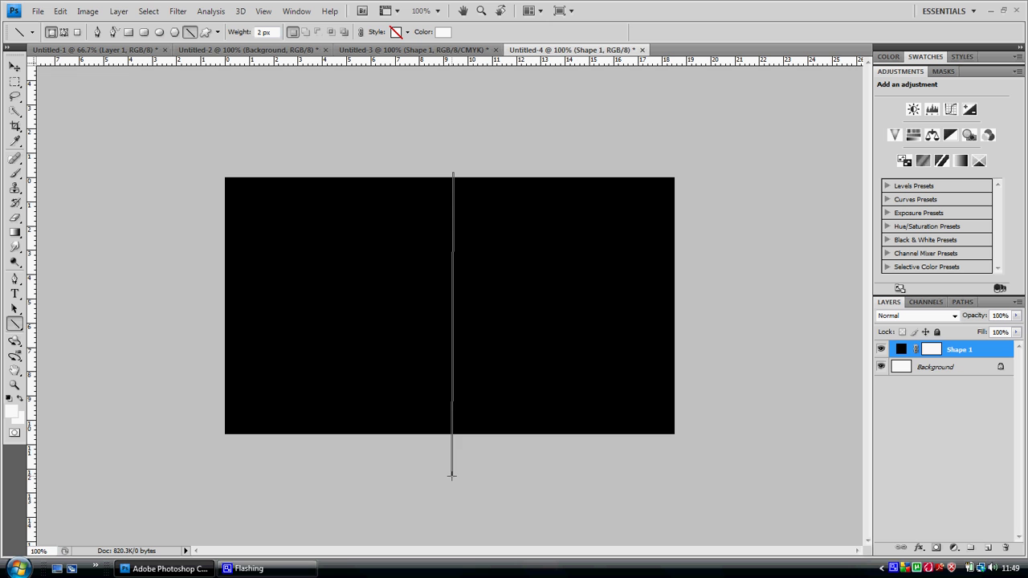
drag(453, 475, 453, 475)
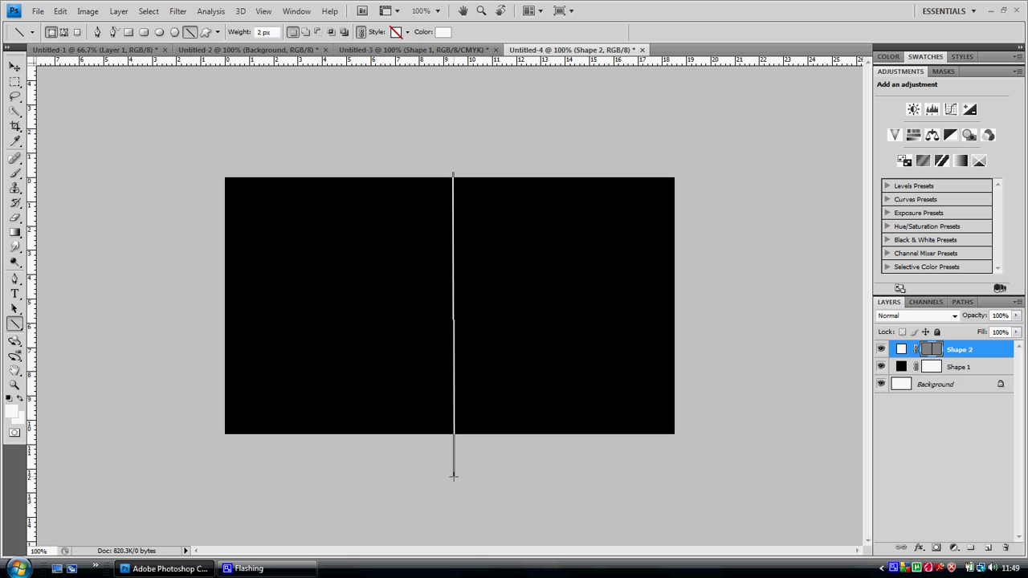
key(ctrl+z)
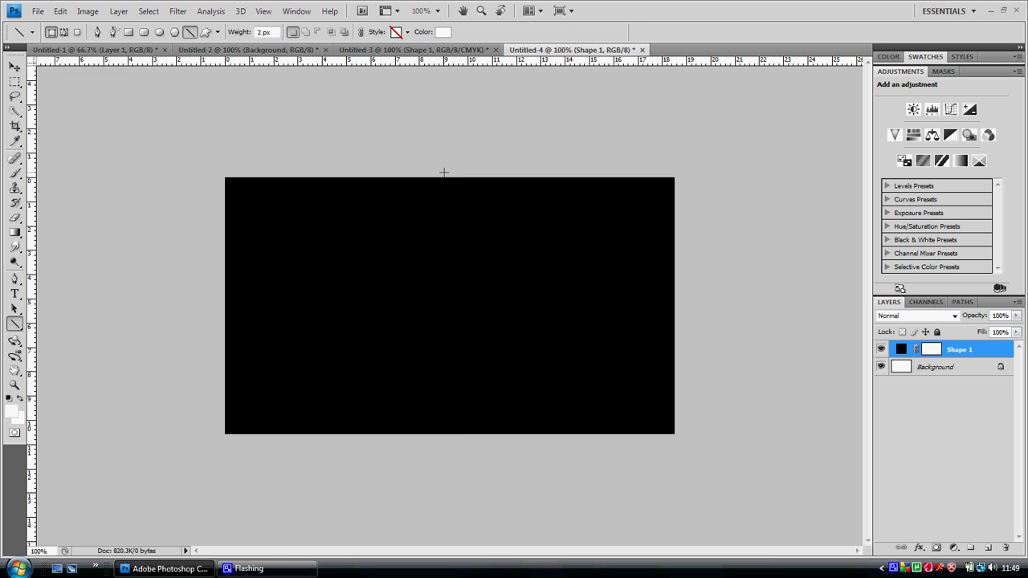
drag(444, 172, 451, 462)
key(Return)
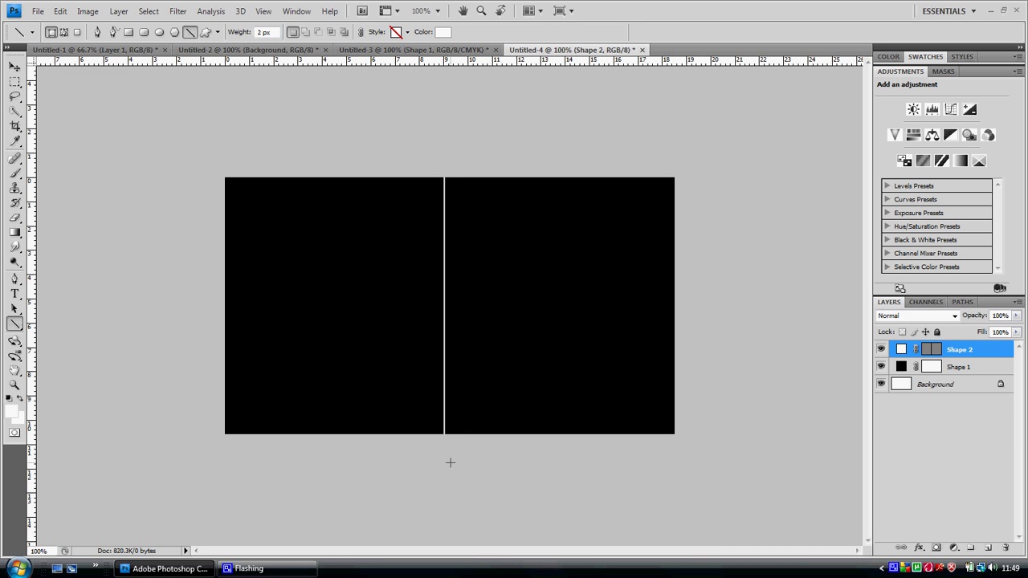
Rasterize the line layer and apply the Wind filter to it
click(180, 13)
mouse_move(278, 213)
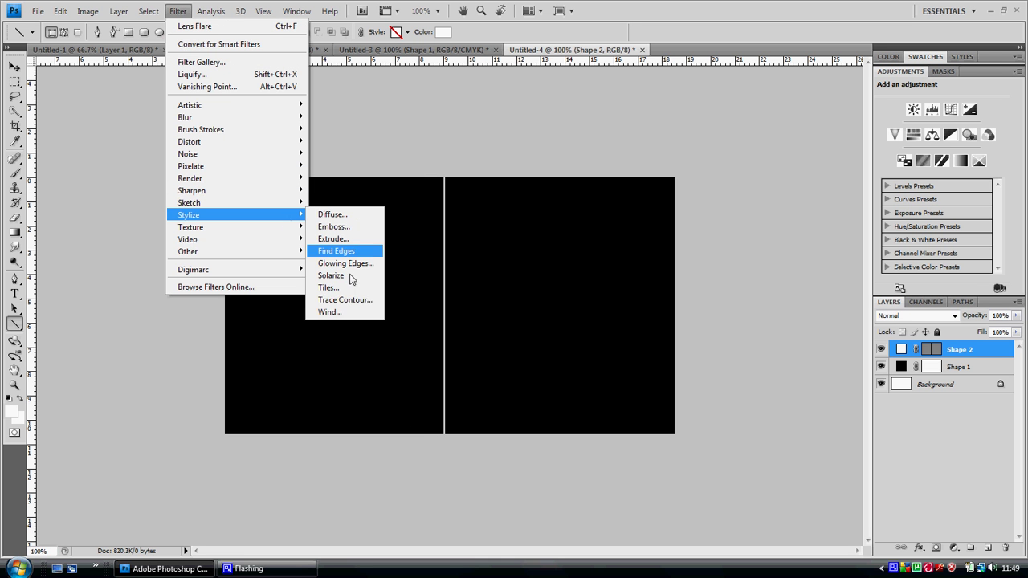
click(358, 312)
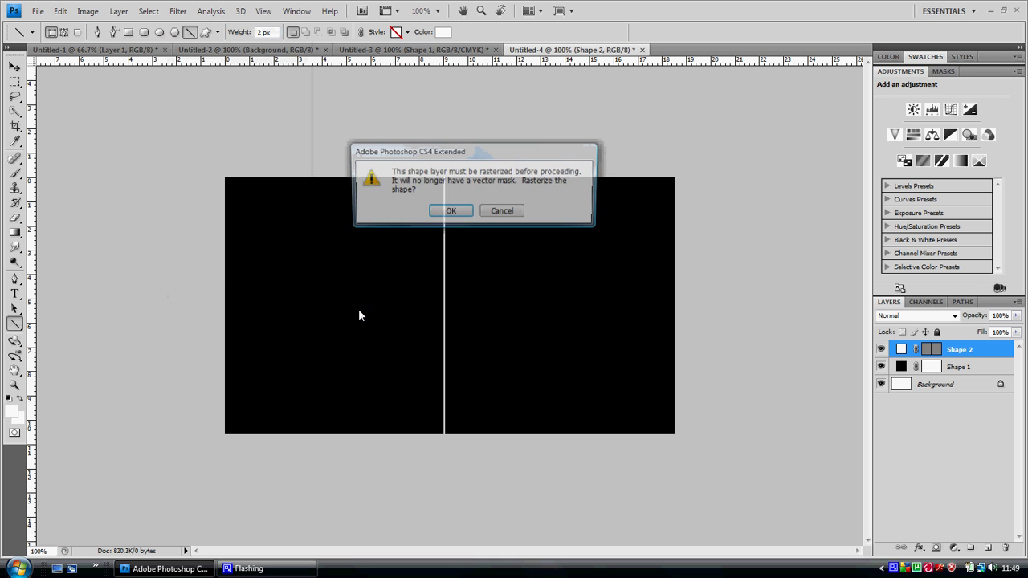
click(452, 212)
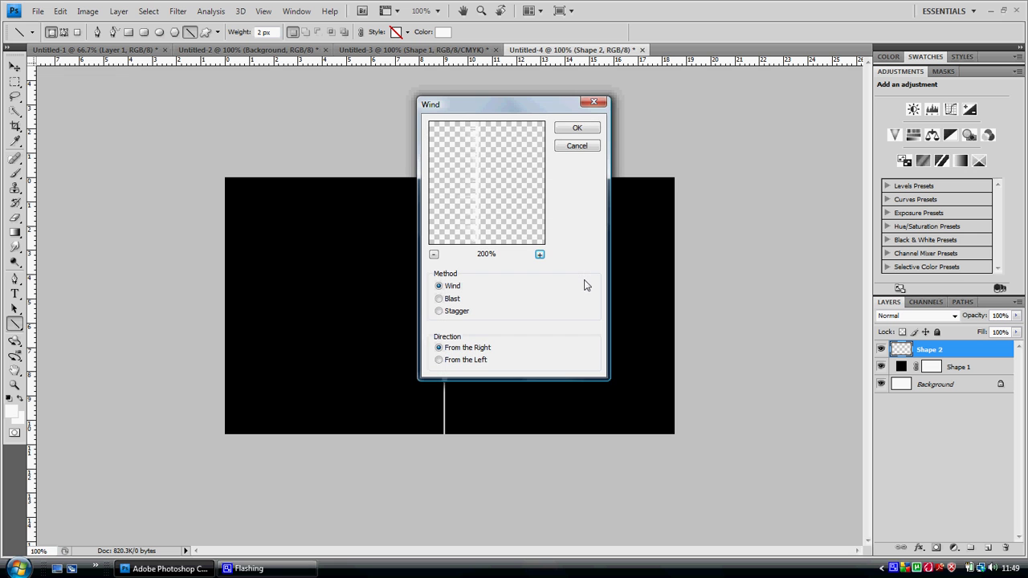
click(579, 130)
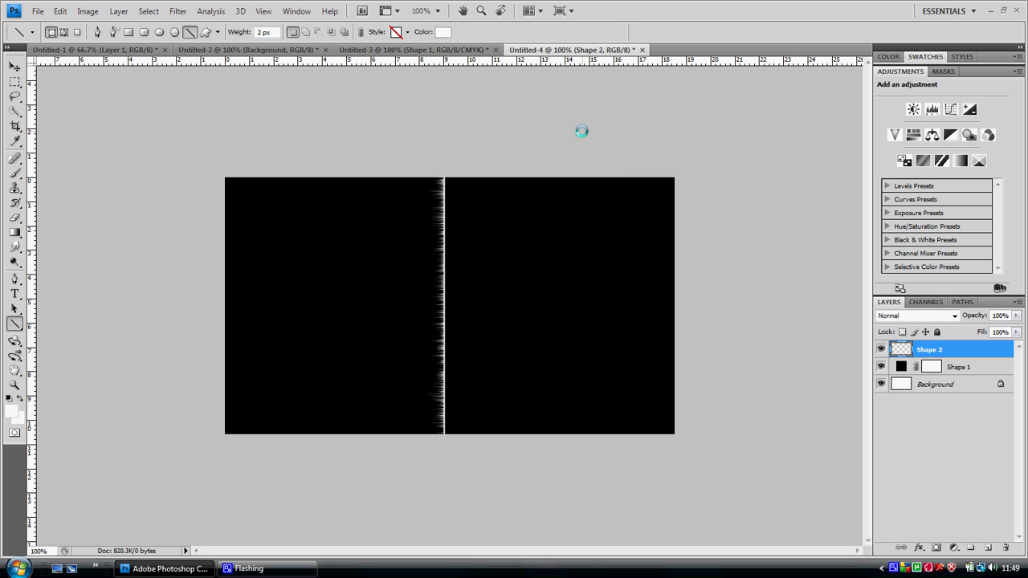
Reapply Wind several more times so the streaks fan out mostly to the left
click(178, 11)
click(200, 27)
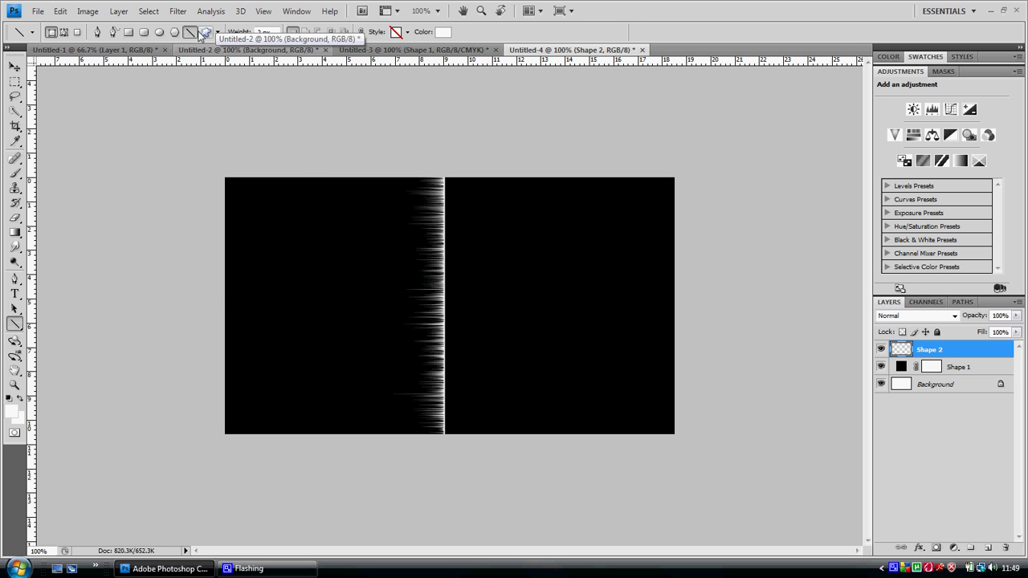
click(177, 11)
mouse_move(271, 225)
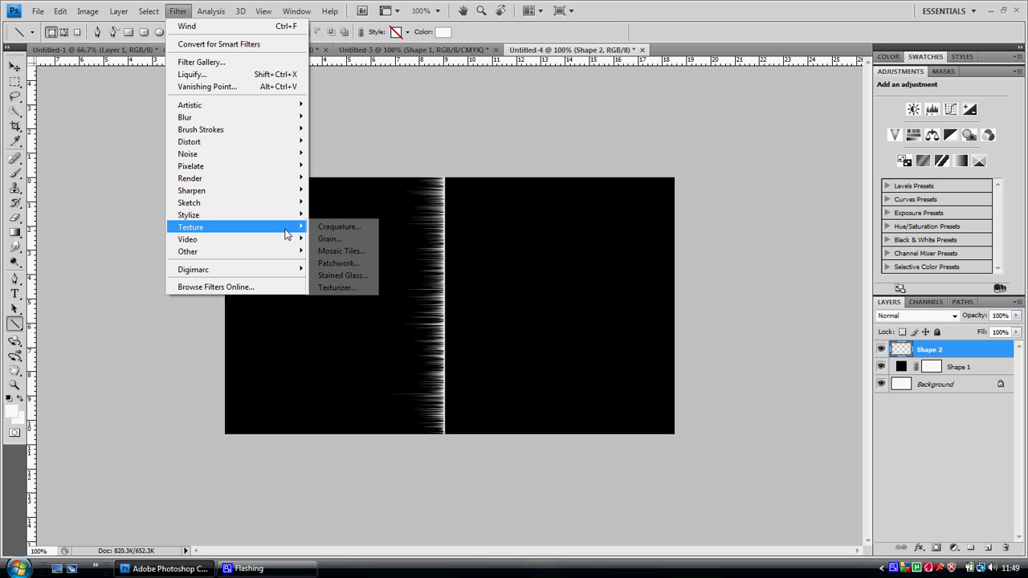
click(378, 316)
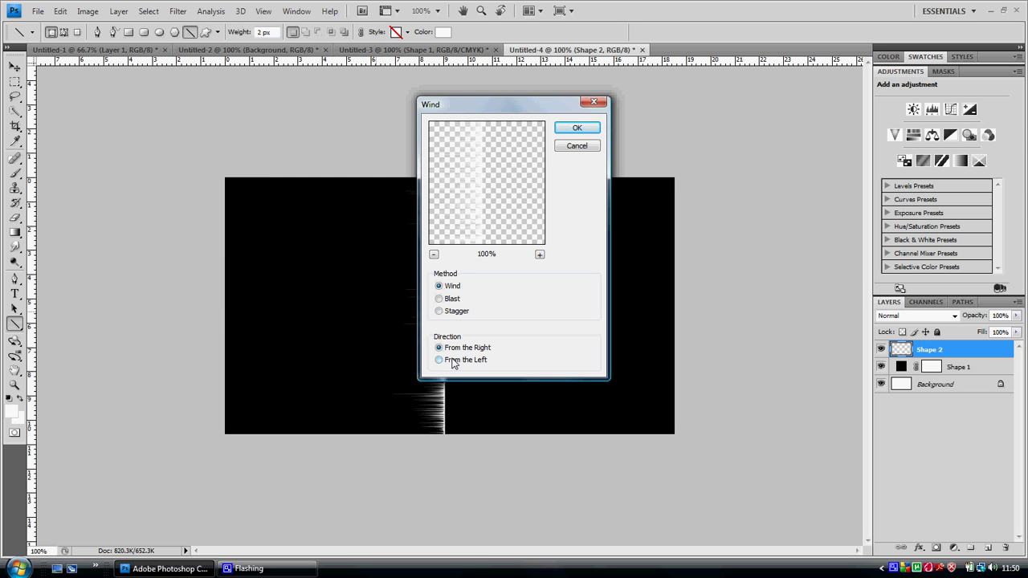
key(Return)
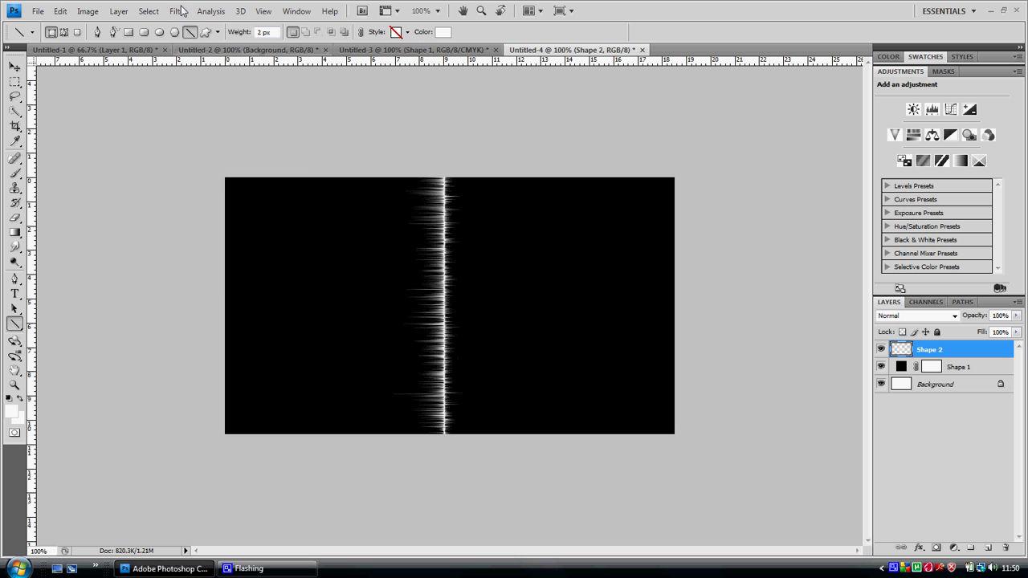
click(180, 14)
Apply Wind once more, then rotate the streaked line 90° and enlarge it to about 160%
click(185, 21)
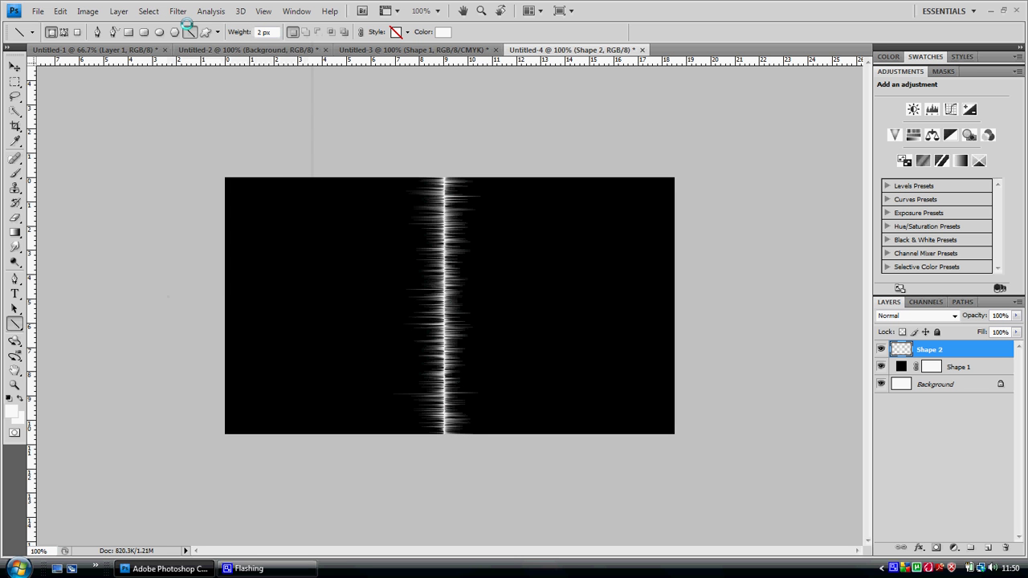
click(61, 12)
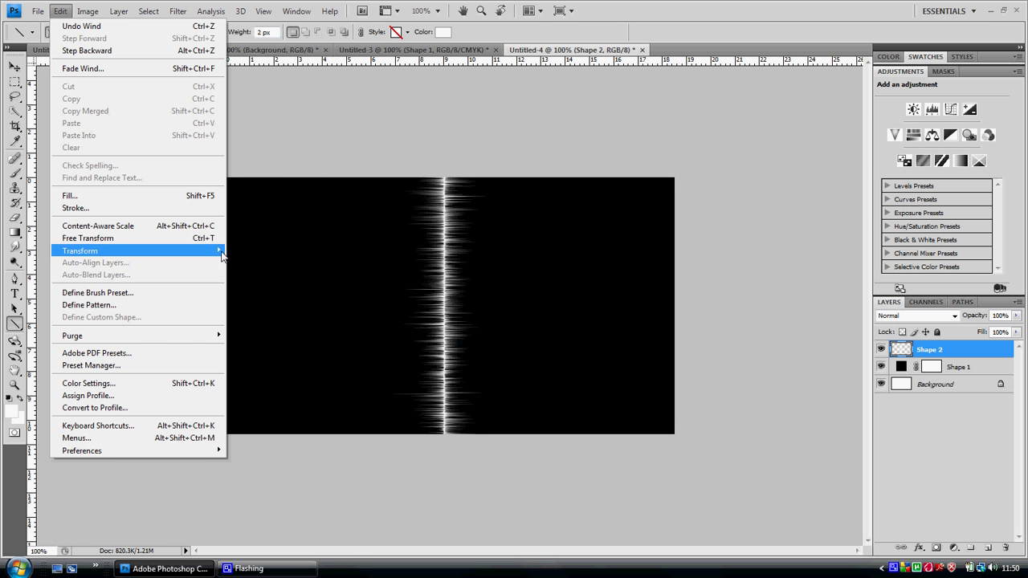
click(214, 244)
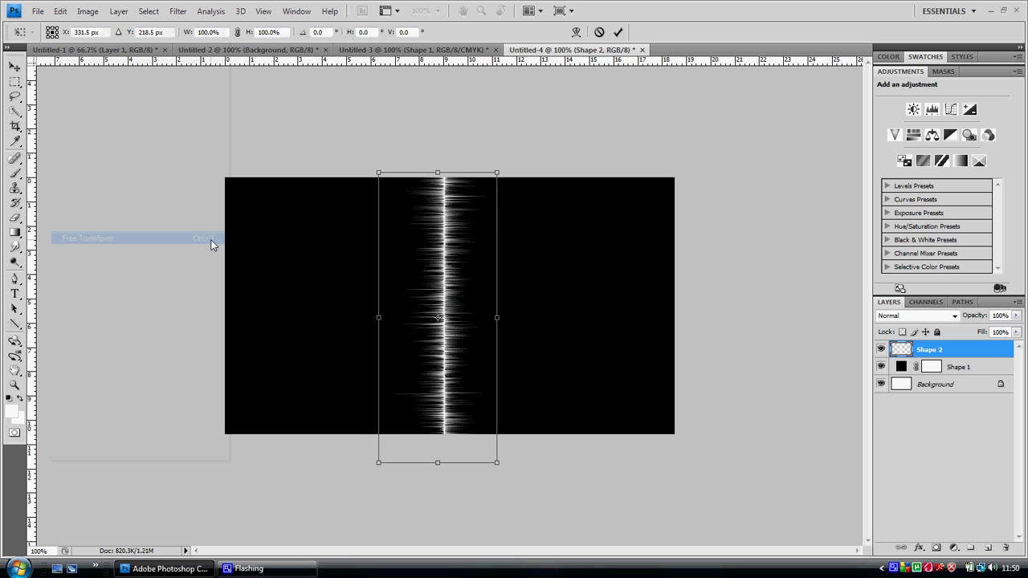
drag(492, 181, 640, 331)
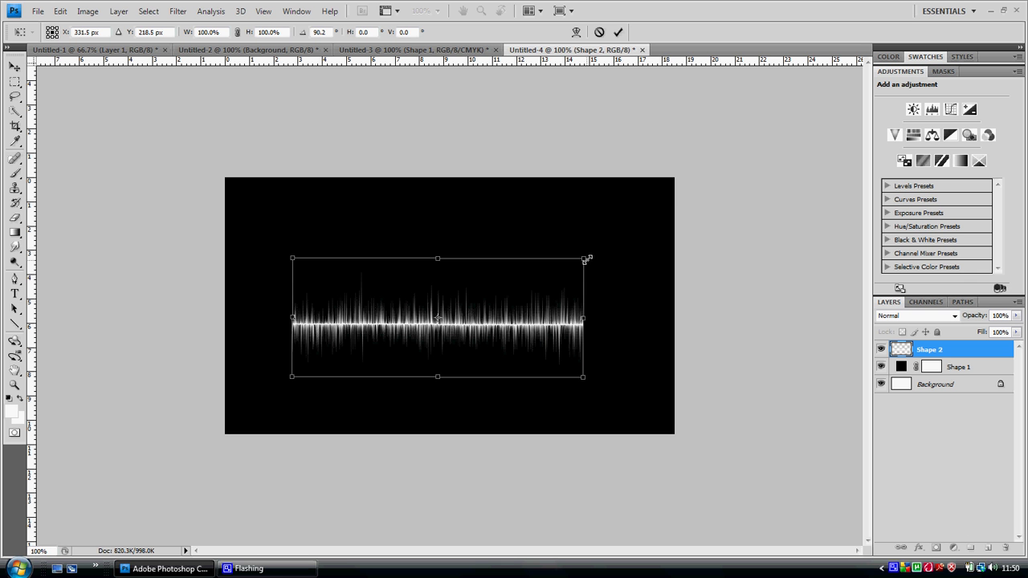
drag(586, 259, 737, 129)
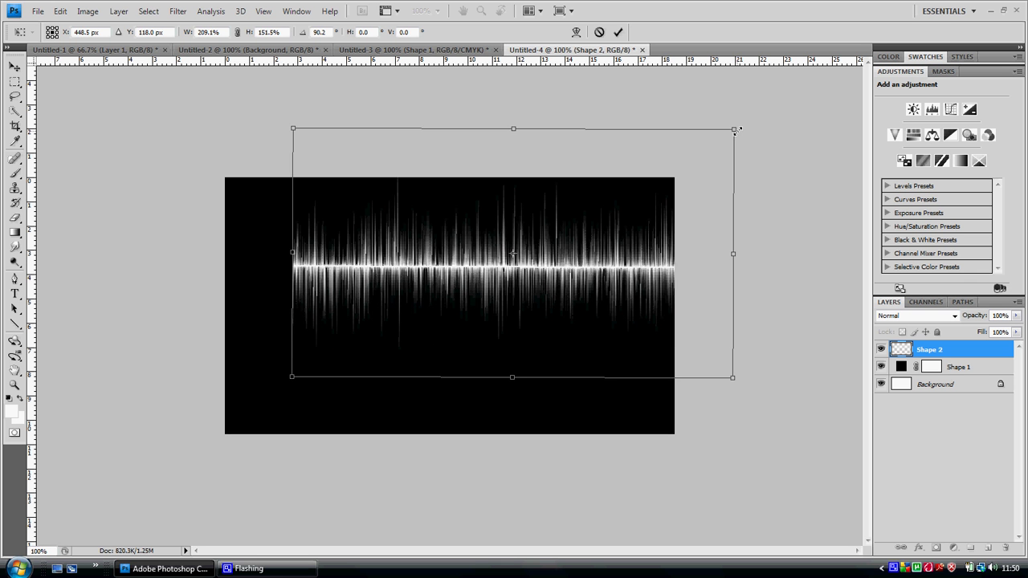
key(ctrl+z)
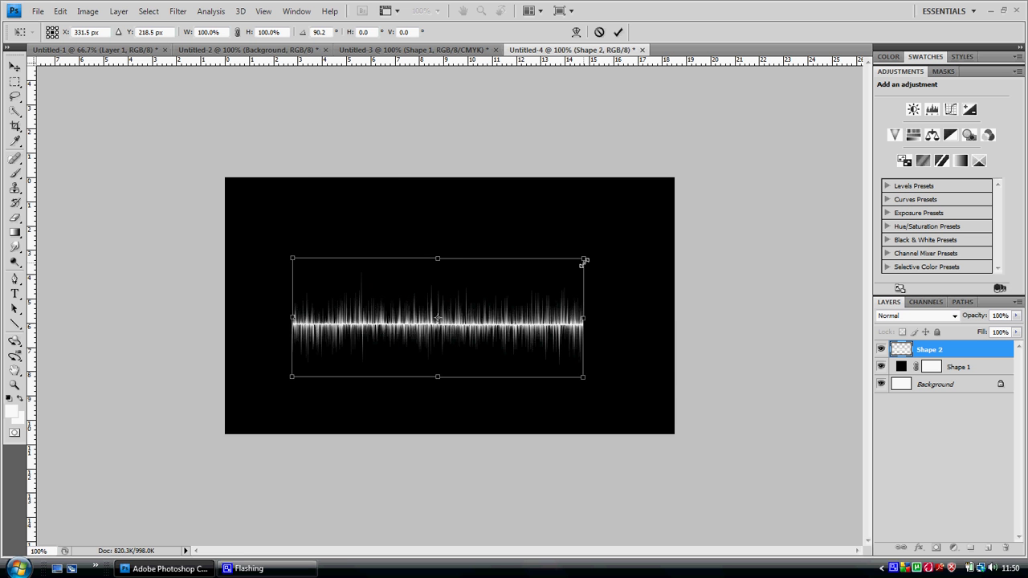
drag(585, 261, 759, 188)
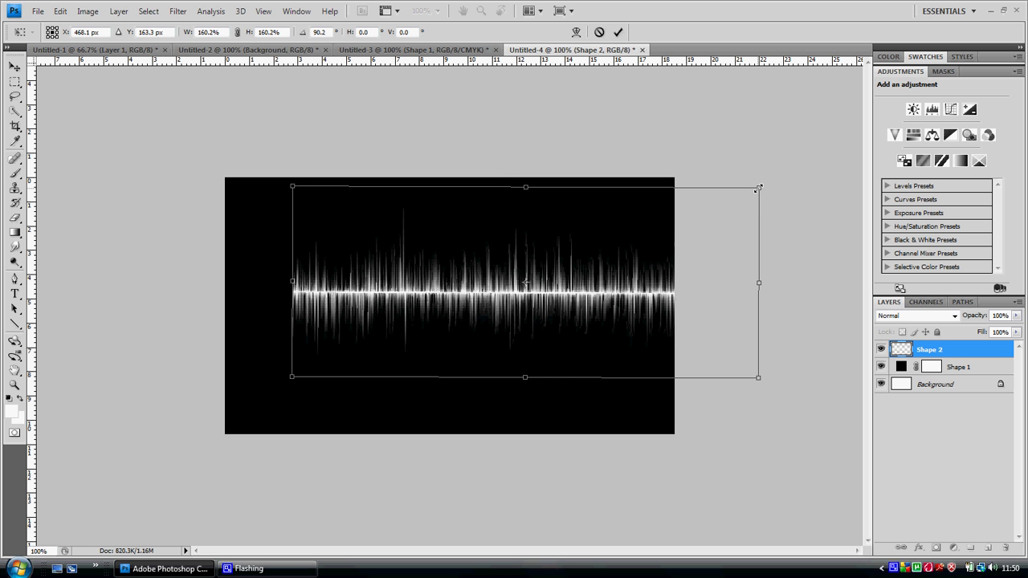
key(Return)
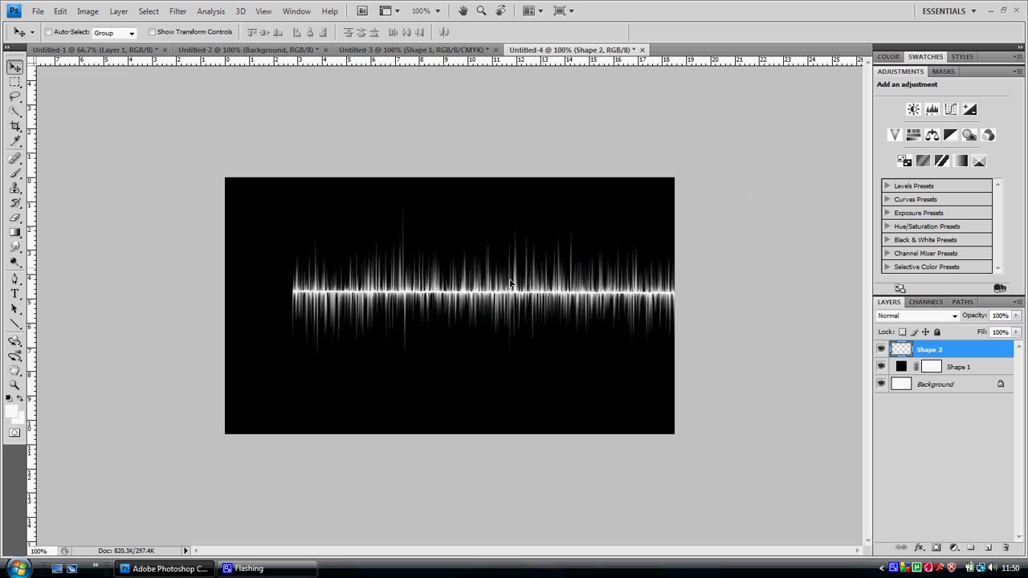
Move the waveform left and down to span the canvas, checking it against Untitled-3
drag(531, 262, 477, 290)
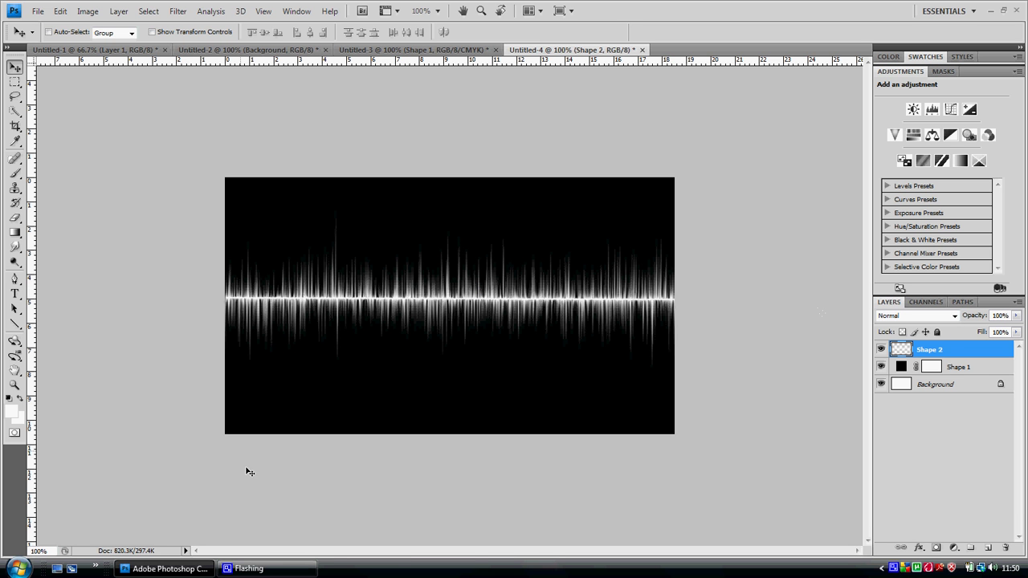
click(376, 50)
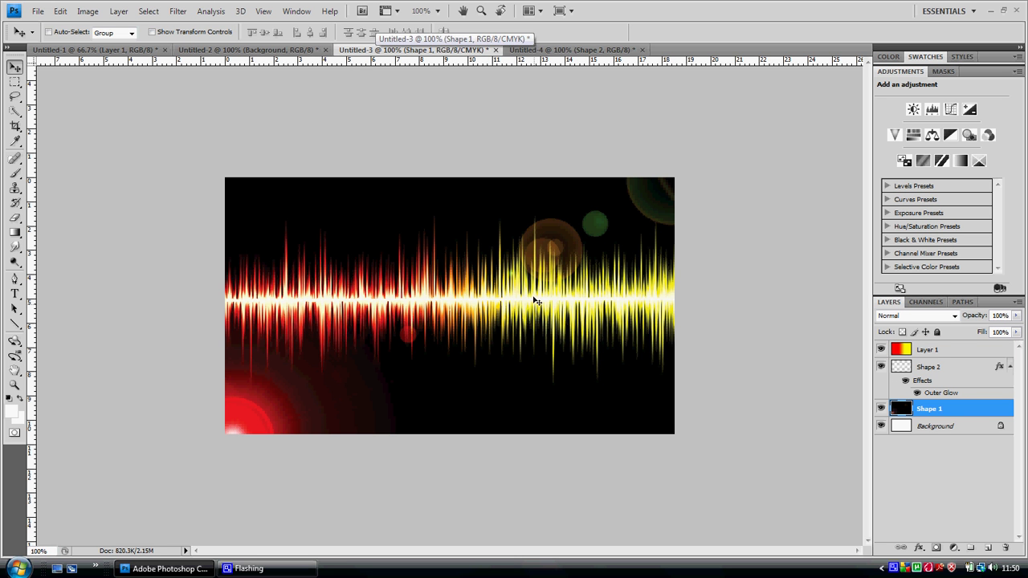
click(566, 50)
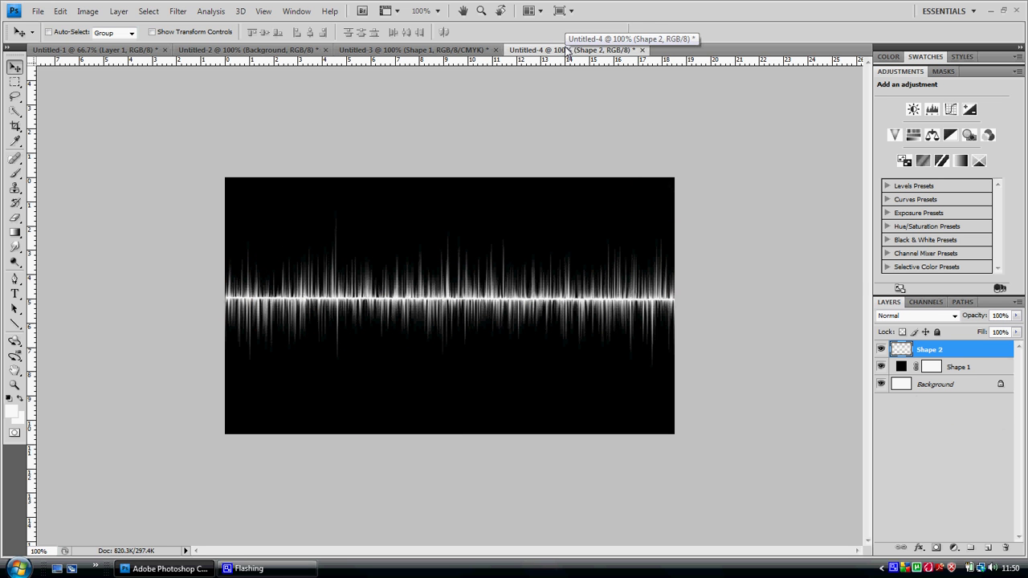
Give the Shape 2 waveform a pale yellow Outer Glow at 100% opacity
double_click(979, 353)
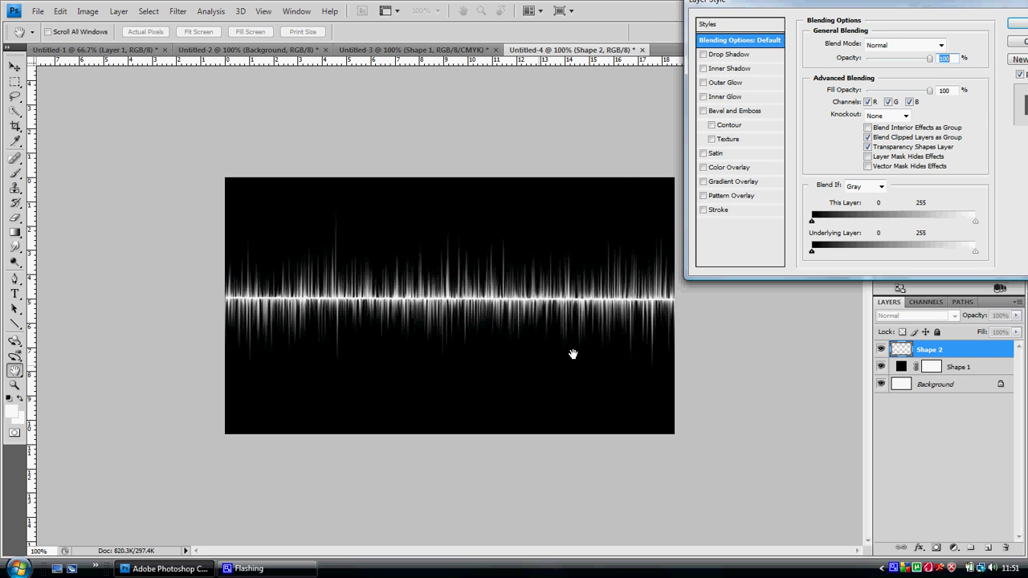
click(726, 82)
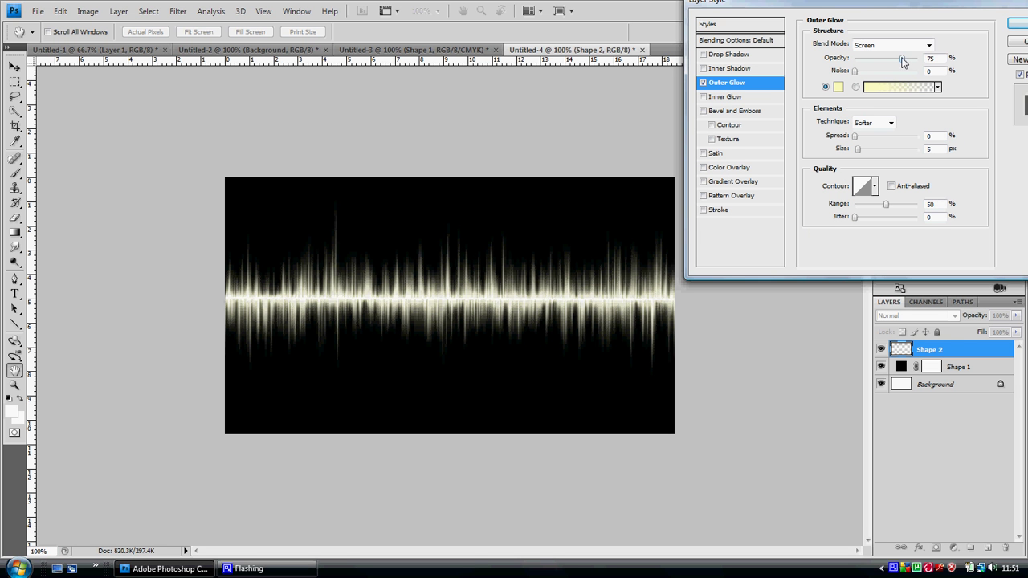
drag(901, 57, 917, 58)
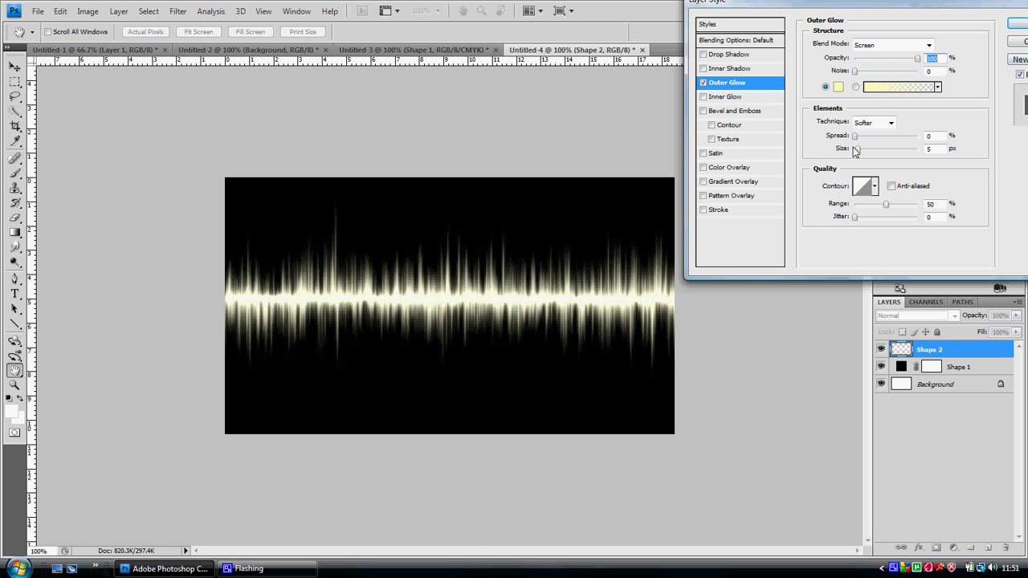
text(0)
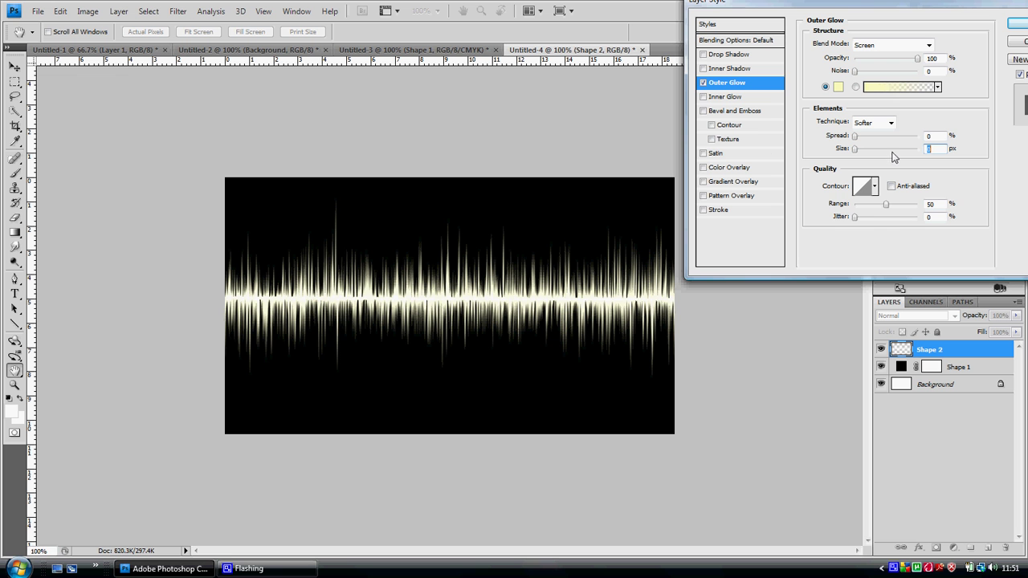
click(855, 135)
key(Return)
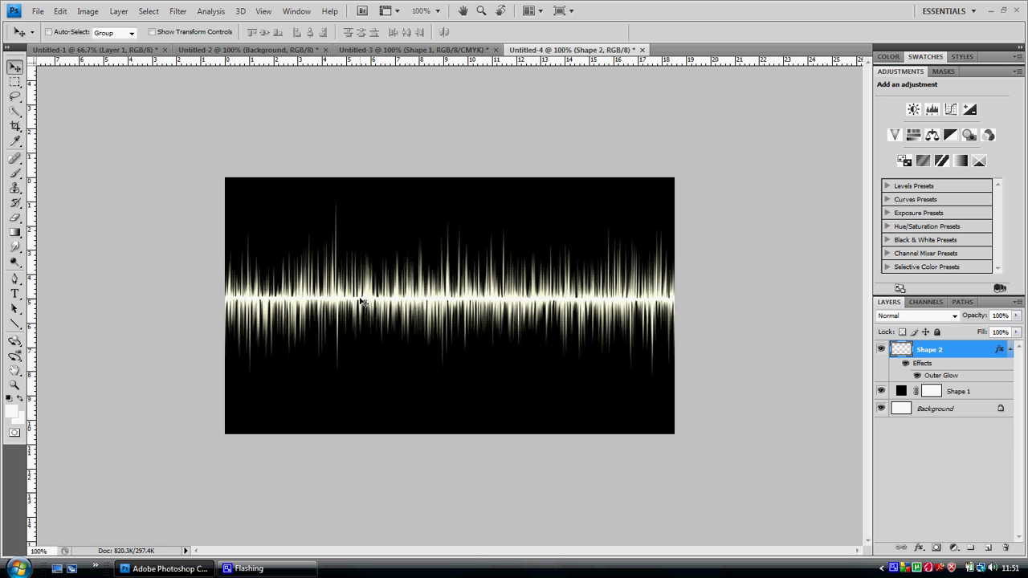
Select the Gradient Tool and add an empty Layer 1 above the Shape 2 waveform
click(410, 50)
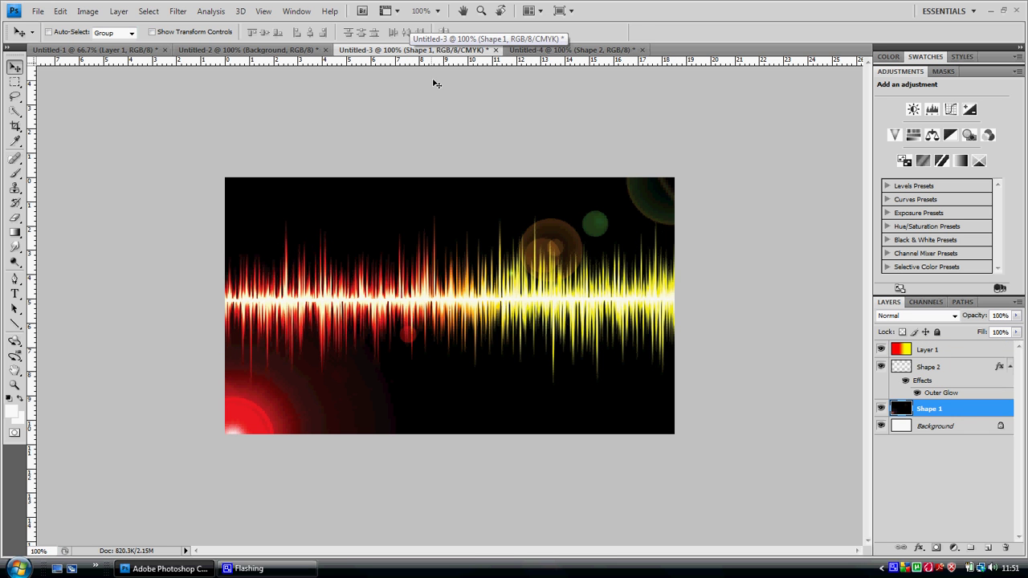
click(547, 50)
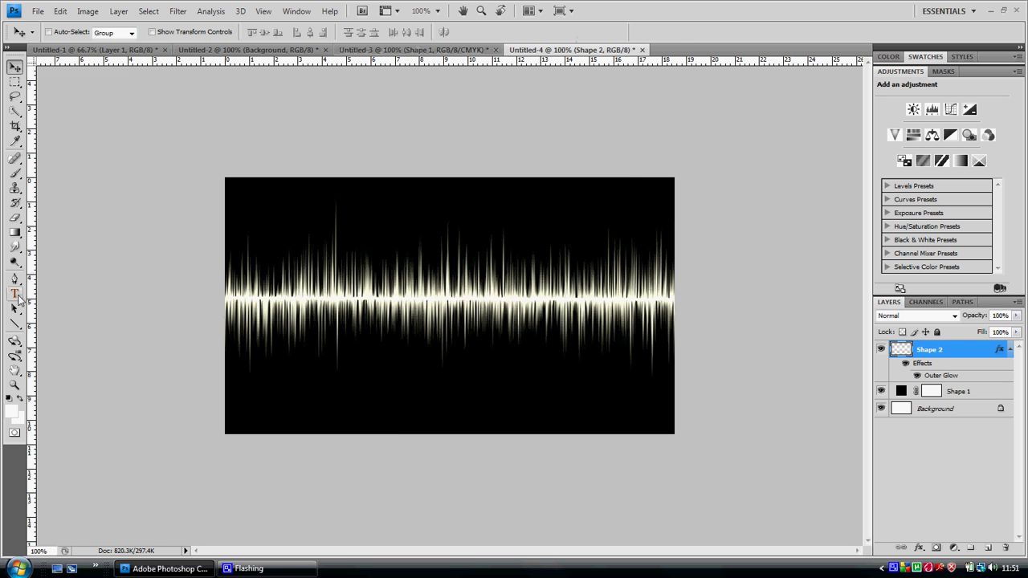
click(15, 232)
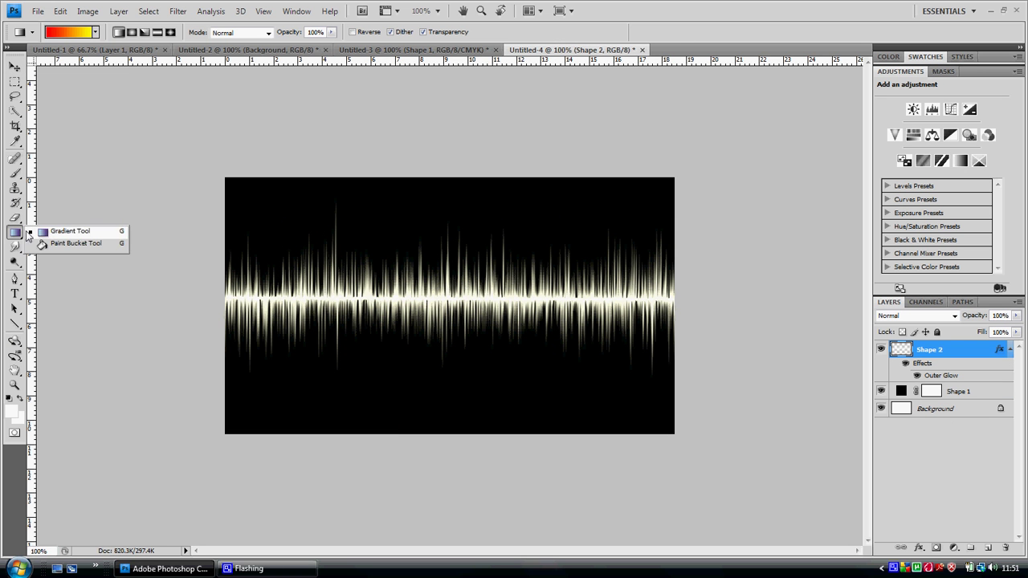
click(64, 231)
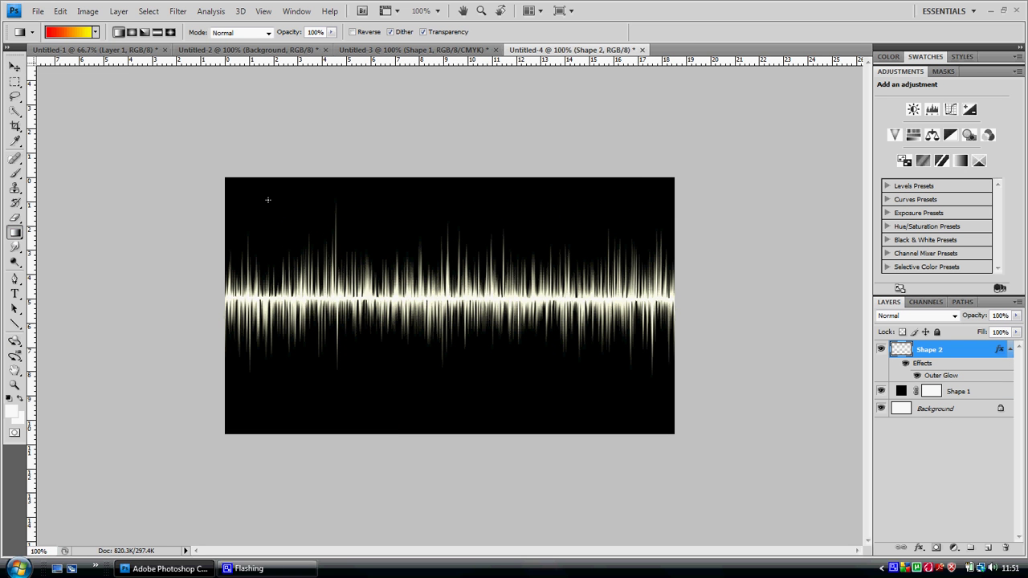
click(988, 547)
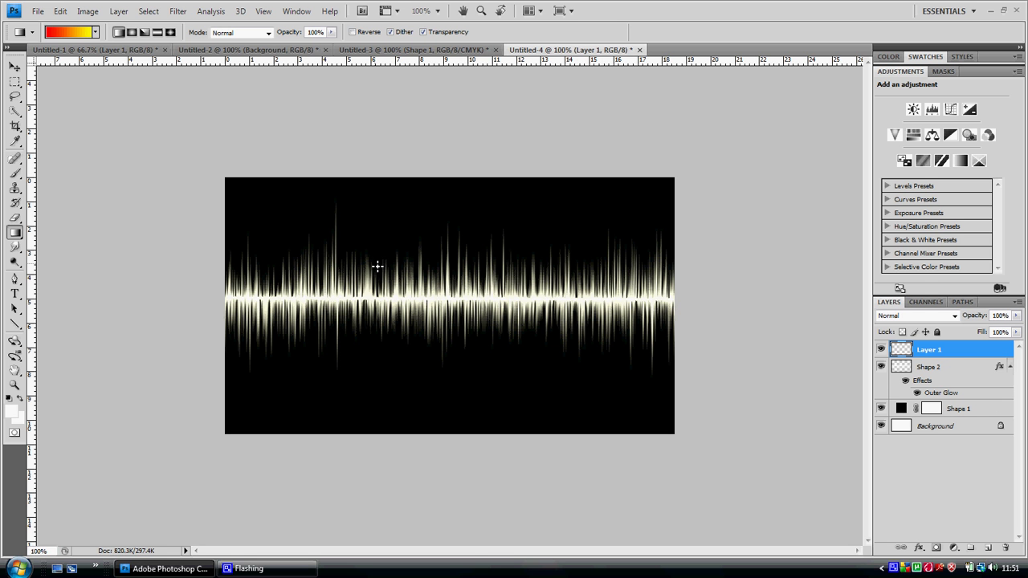
Change the gradient's left stop from red to a bright cyan
click(76, 32)
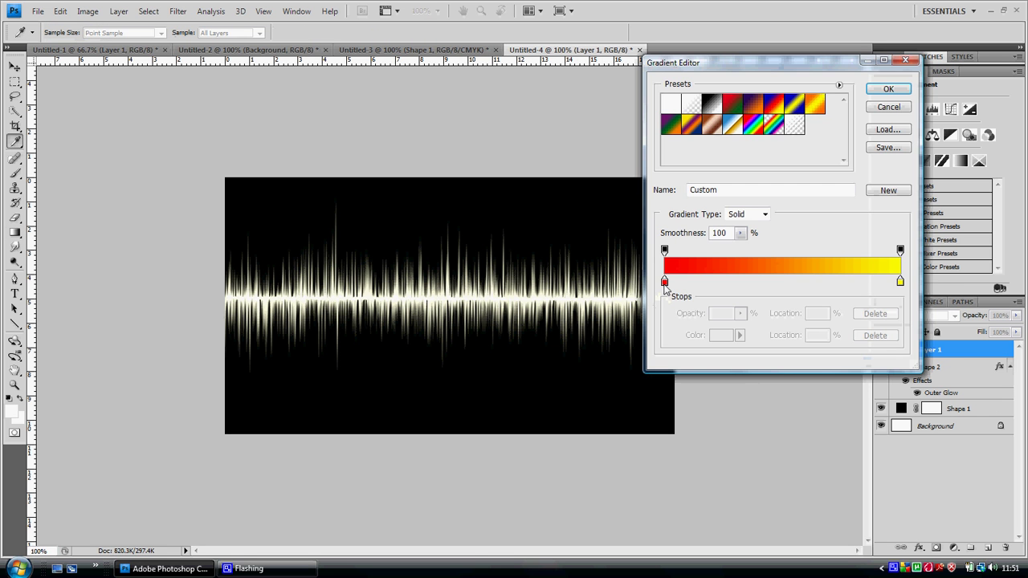
click(665, 283)
click(722, 336)
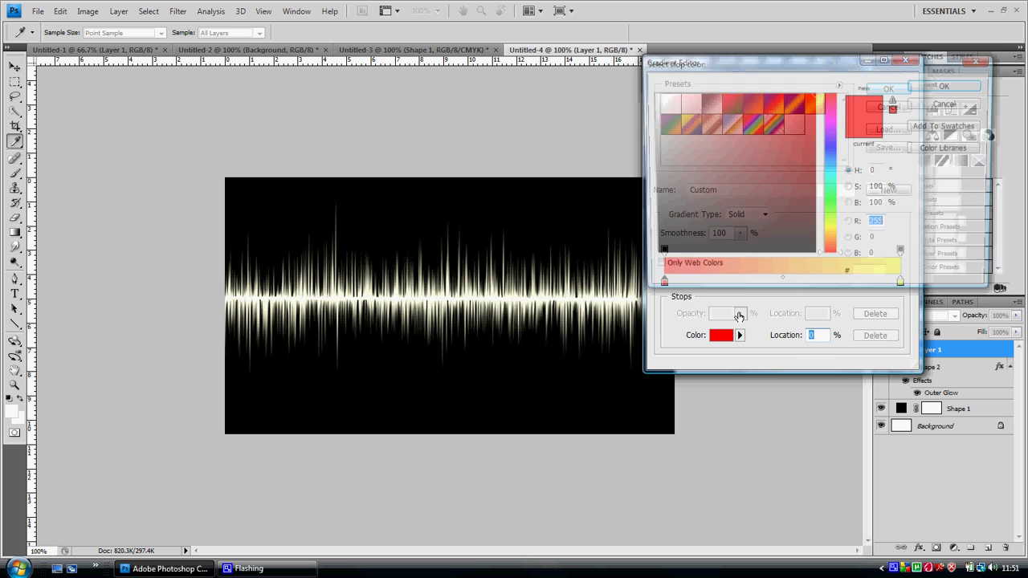
drag(832, 208, 831, 176)
click(792, 138)
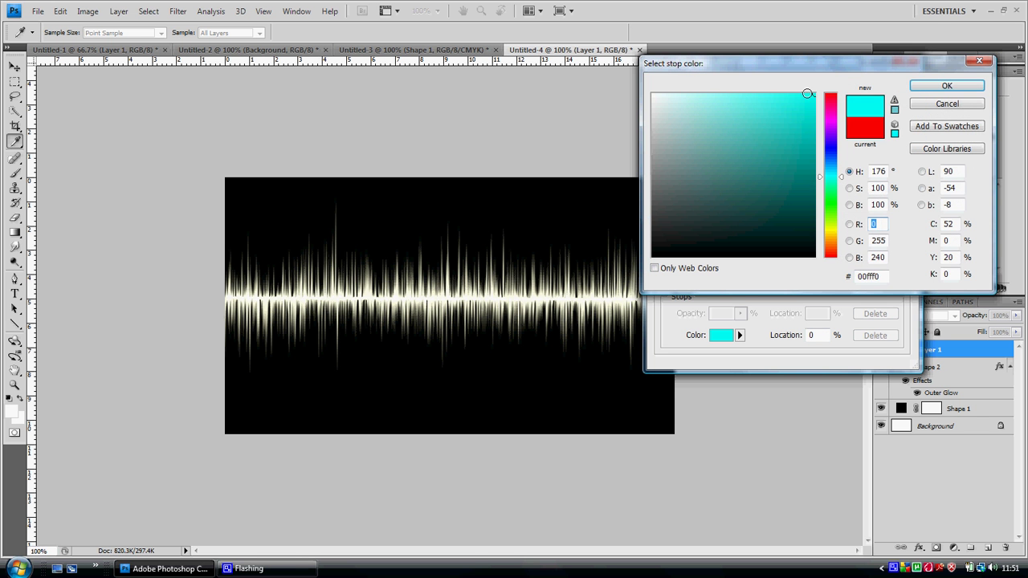
key(Return)
click(722, 335)
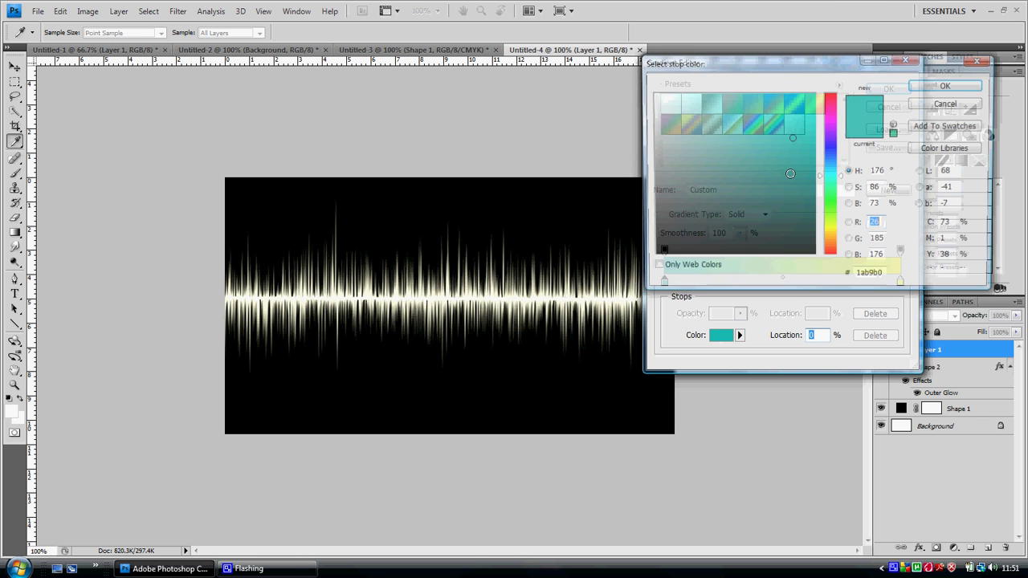
click(783, 114)
key(Return)
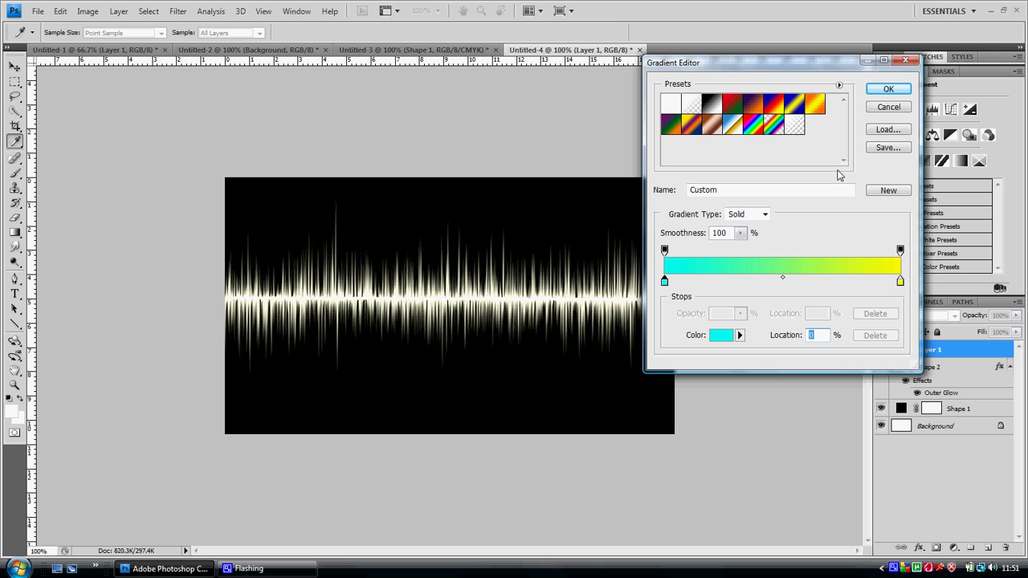
Change the right stop from yellow to green and accept the cyan-to-green gradient
click(901, 282)
click(722, 336)
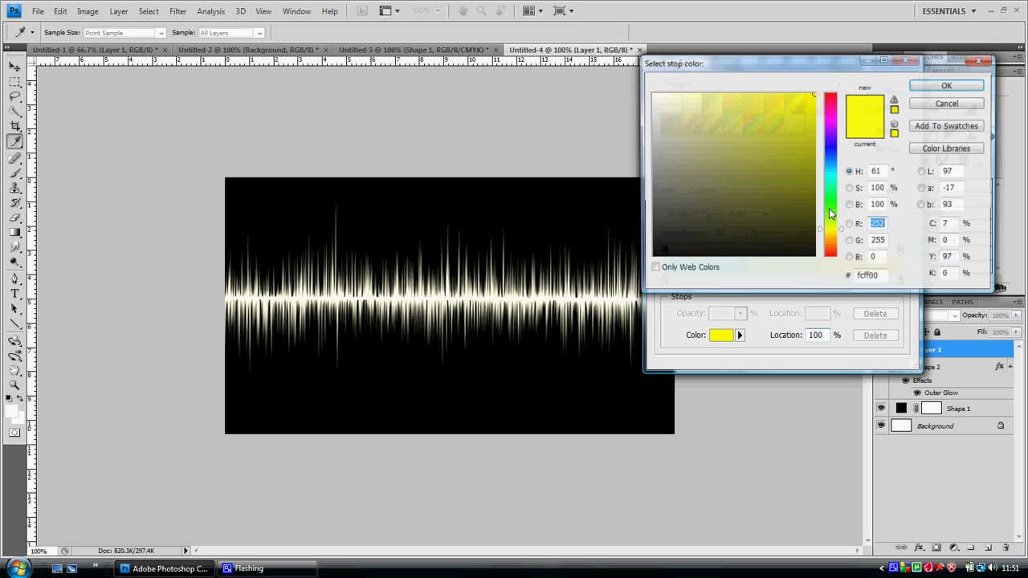
drag(832, 222, 832, 201)
key(Return)
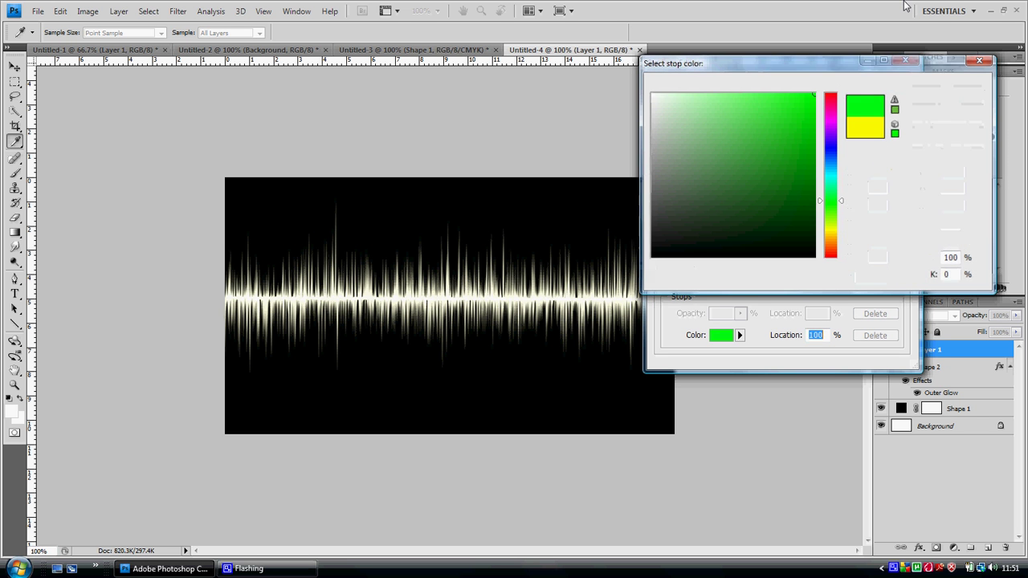
key(Return)
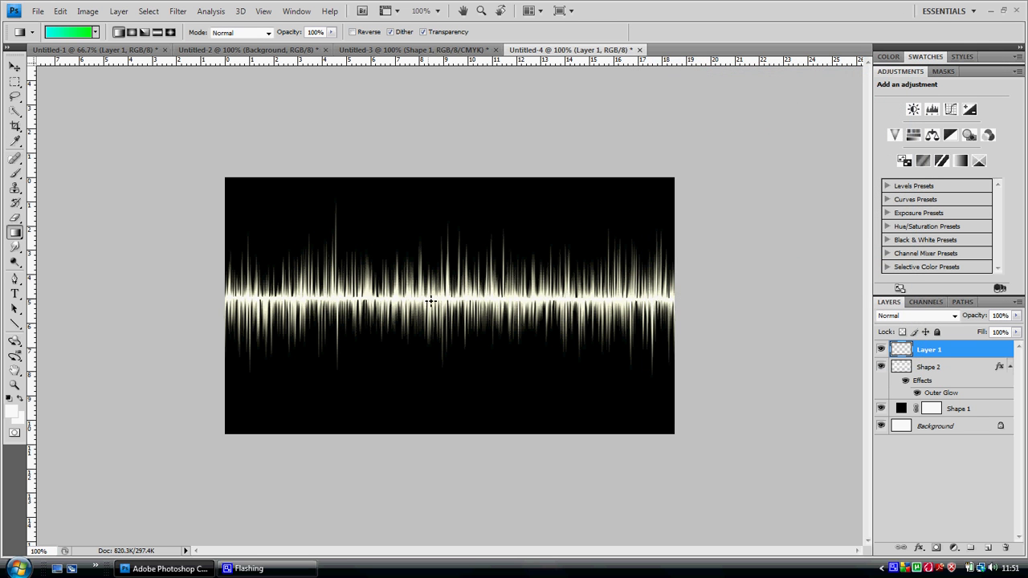
Fill Layer 1 with the cyan-to-green gradient from left to right across the canvas
drag(438, 305, 523, 300)
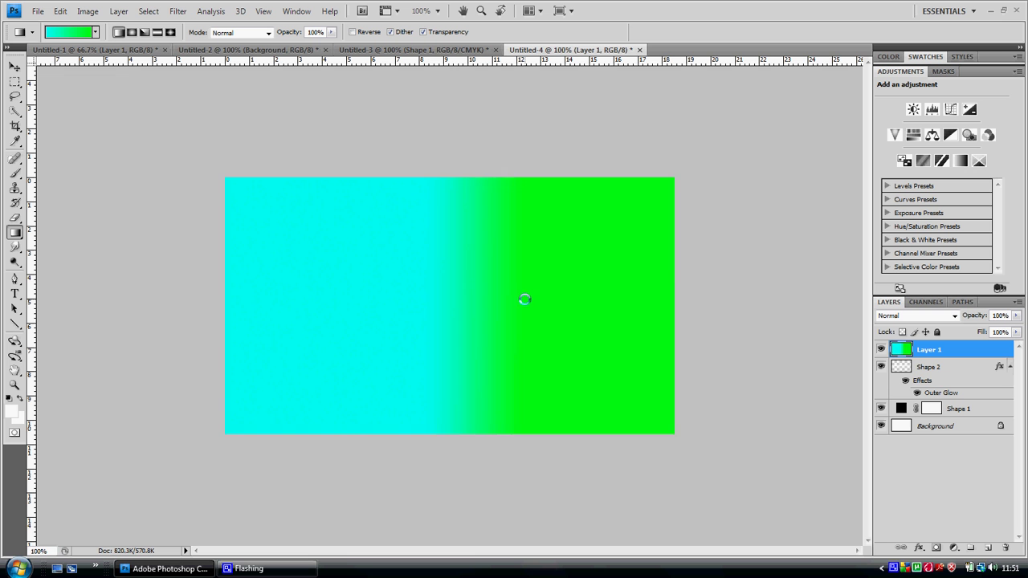
key(ctrl+z)
drag(374, 305, 555, 305)
Set Layer 1's blend mode to Overlay after comparing Soft Light and Hard Light
click(954, 315)
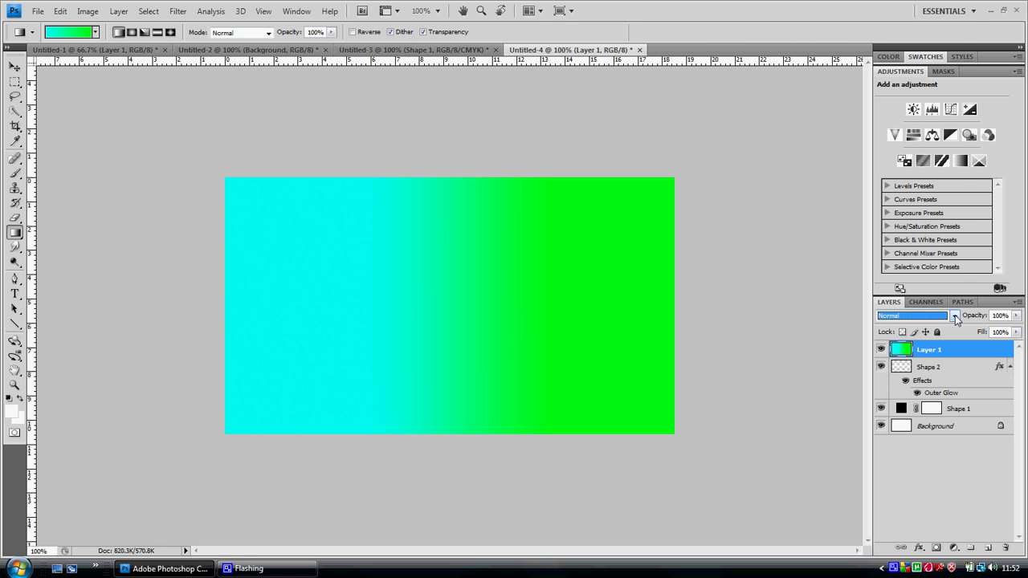
click(931, 170)
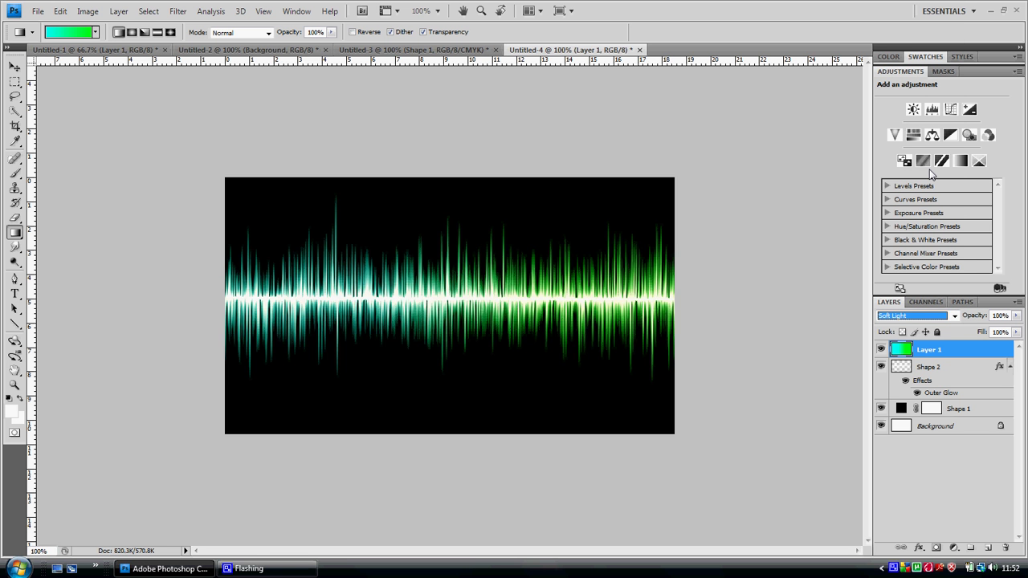
key(Down)
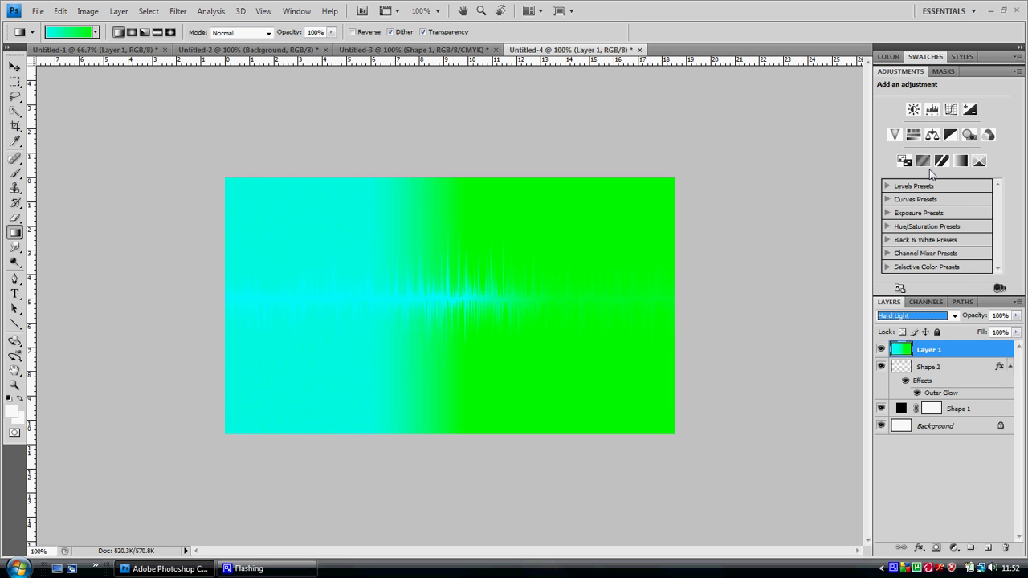
key(Up)
key(Up)
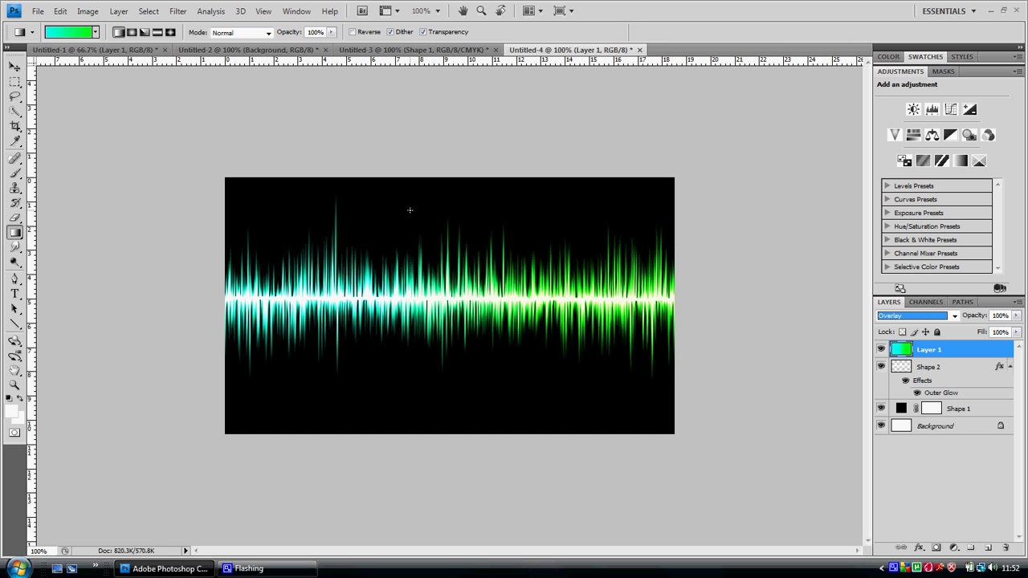
key(Down)
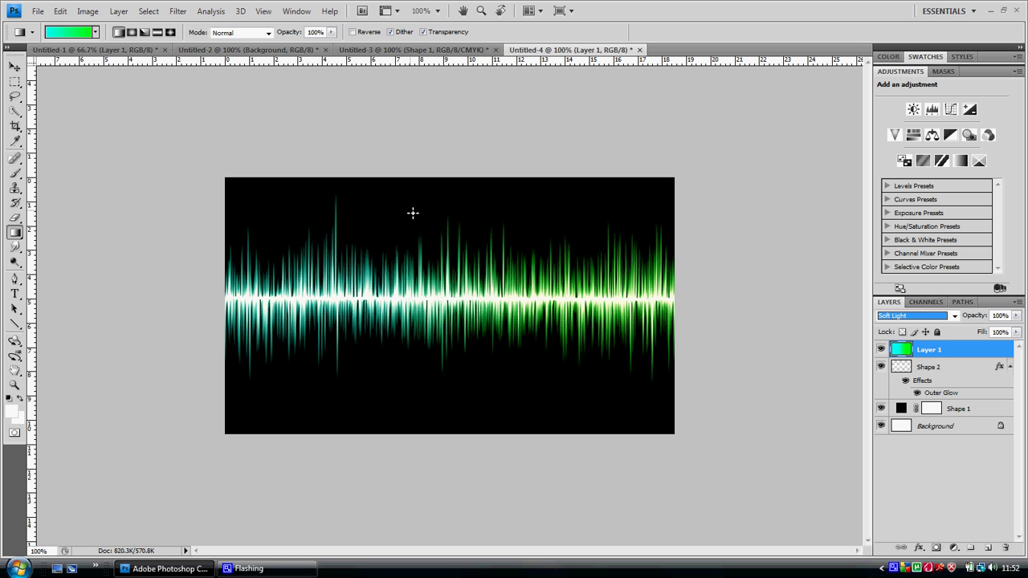
key(Up)
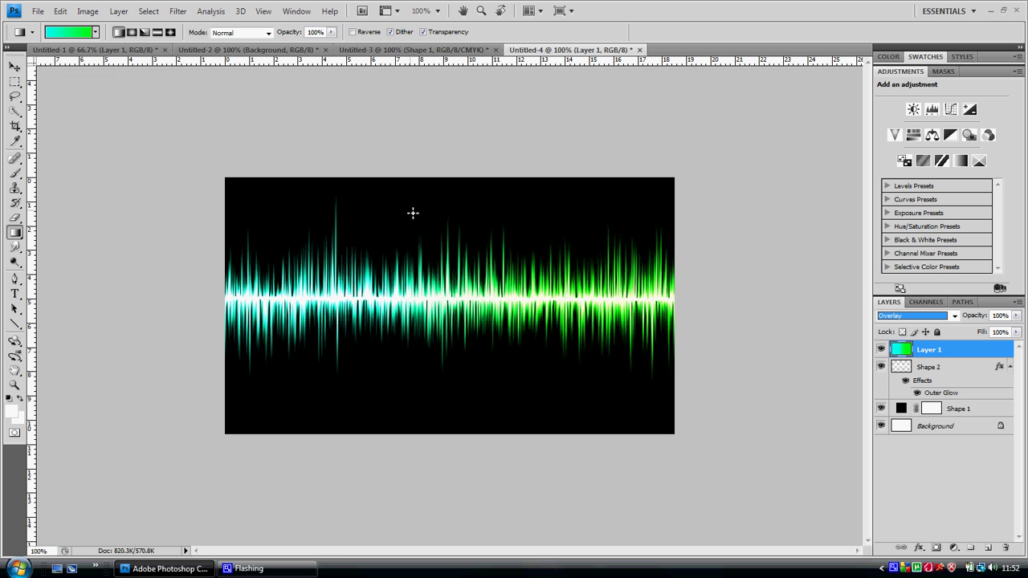
click(397, 51)
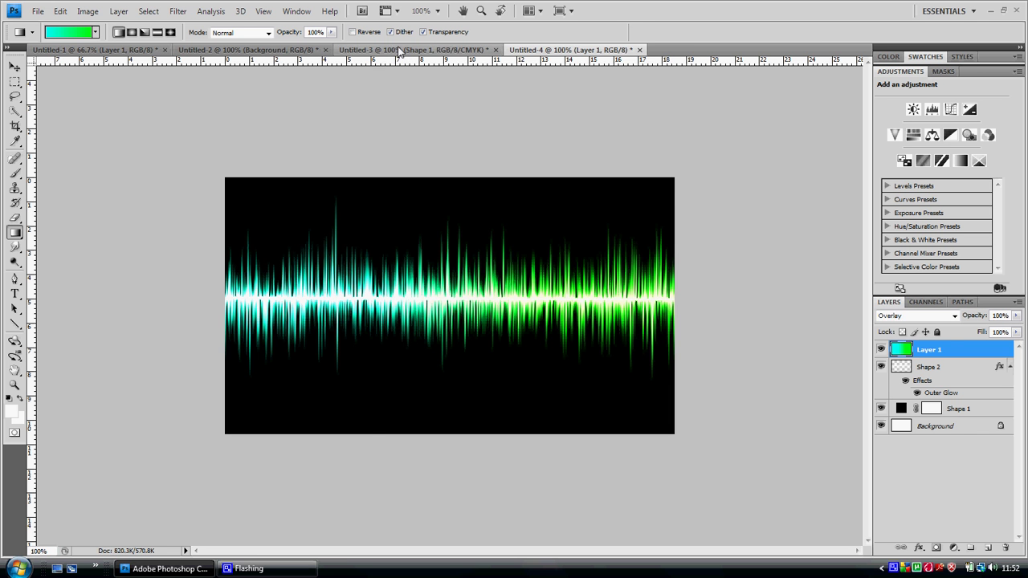
click(555, 50)
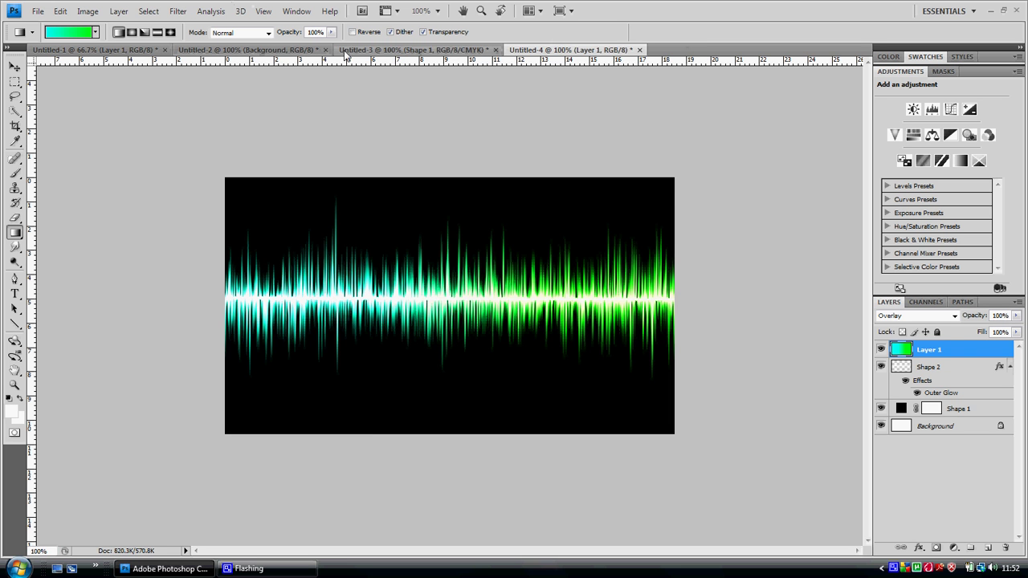
click(345, 51)
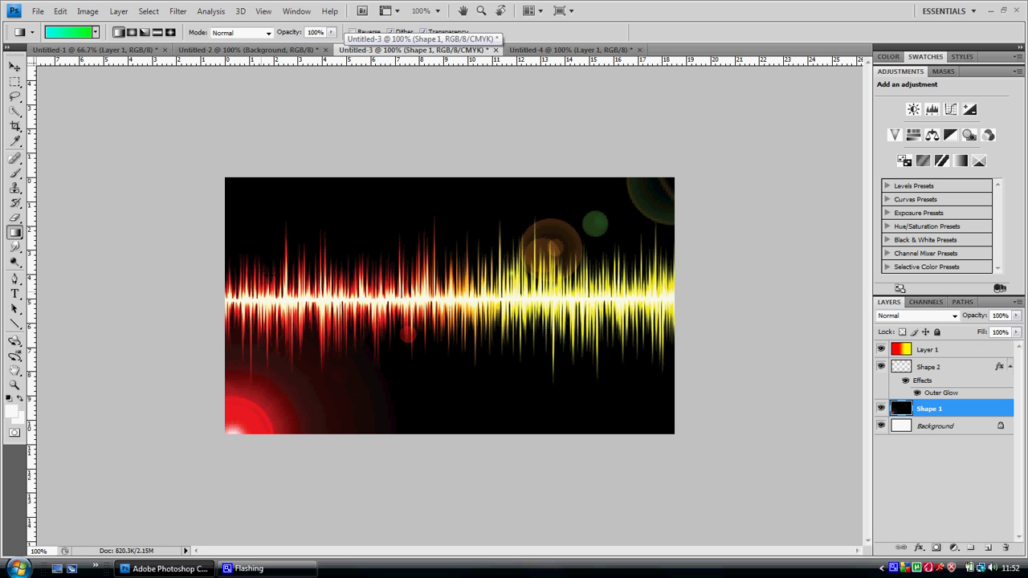
click(580, 50)
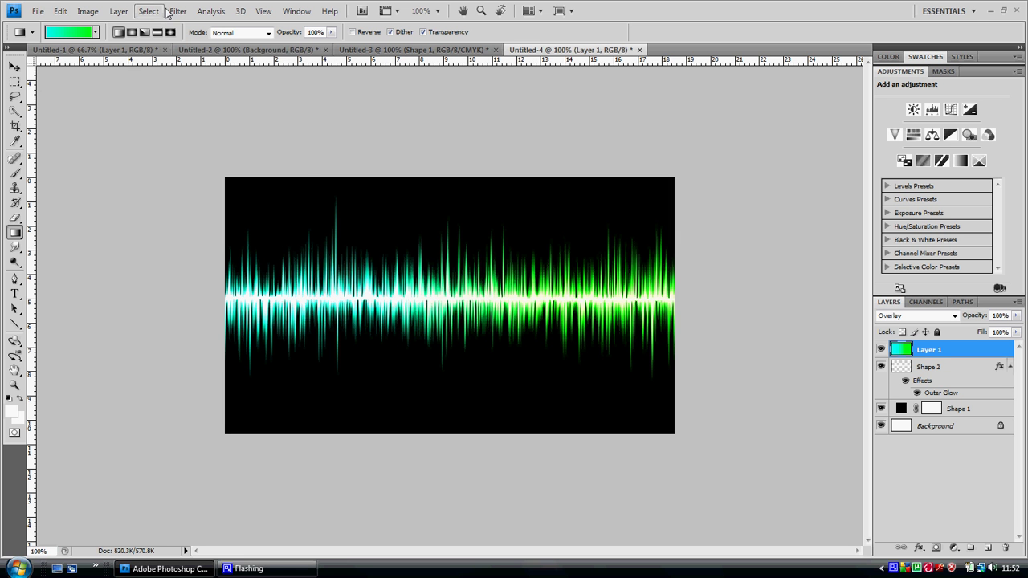
Rasterize Shape 1 and add a lens flare at brightness 106, nudged slightly up and right
click(178, 12)
click(178, 12)
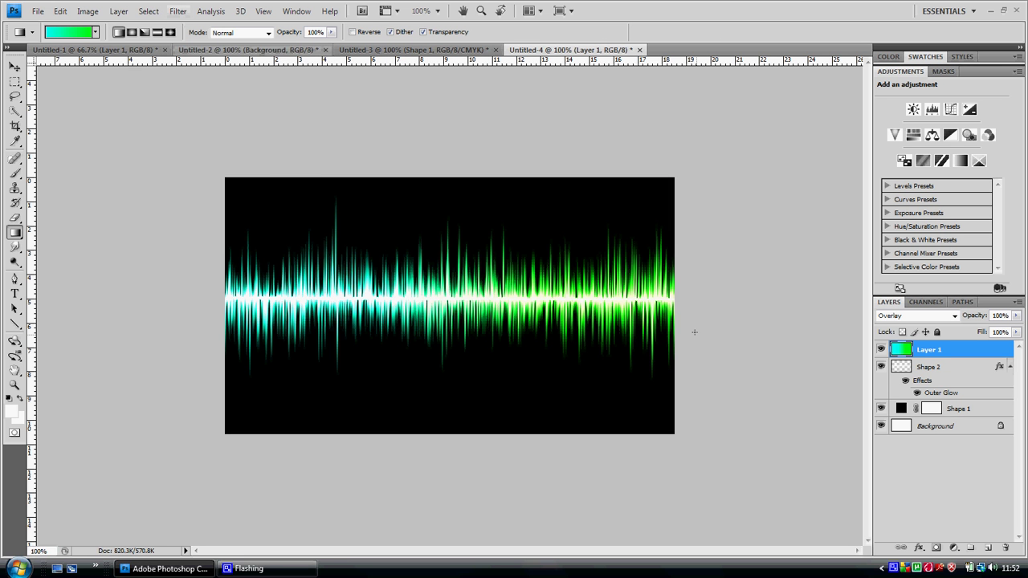
click(985, 410)
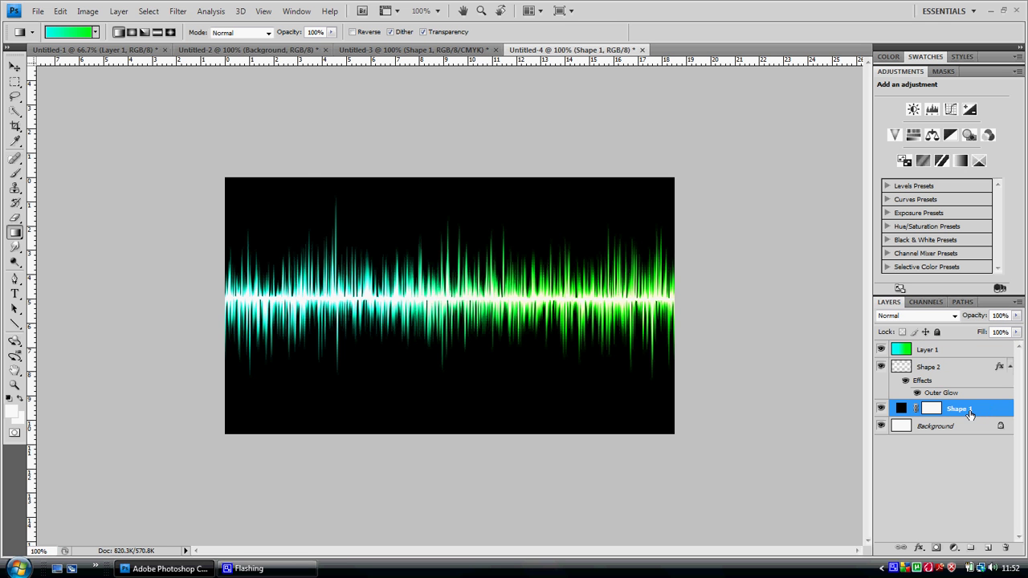
click(180, 10)
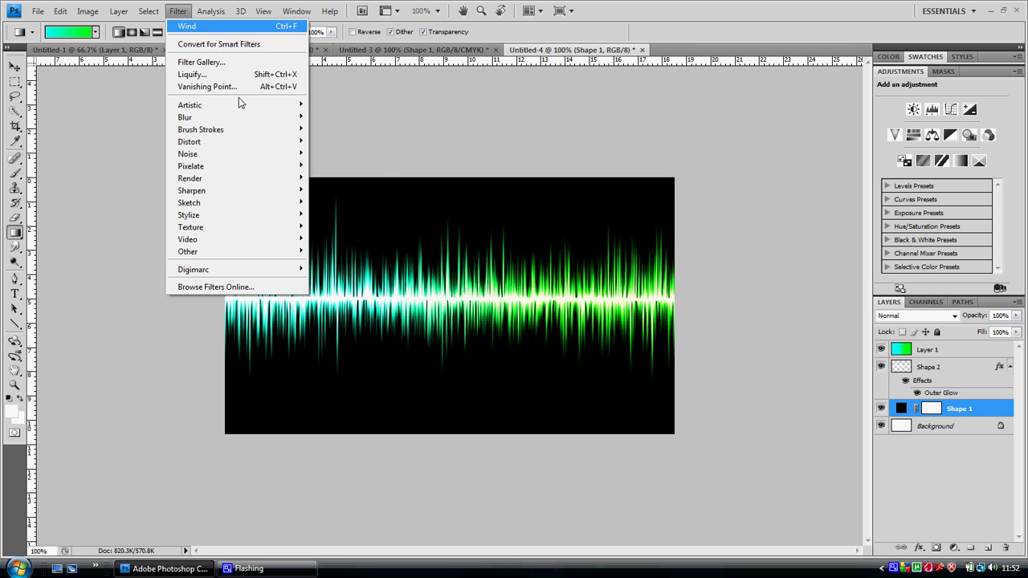
mouse_move(296, 179)
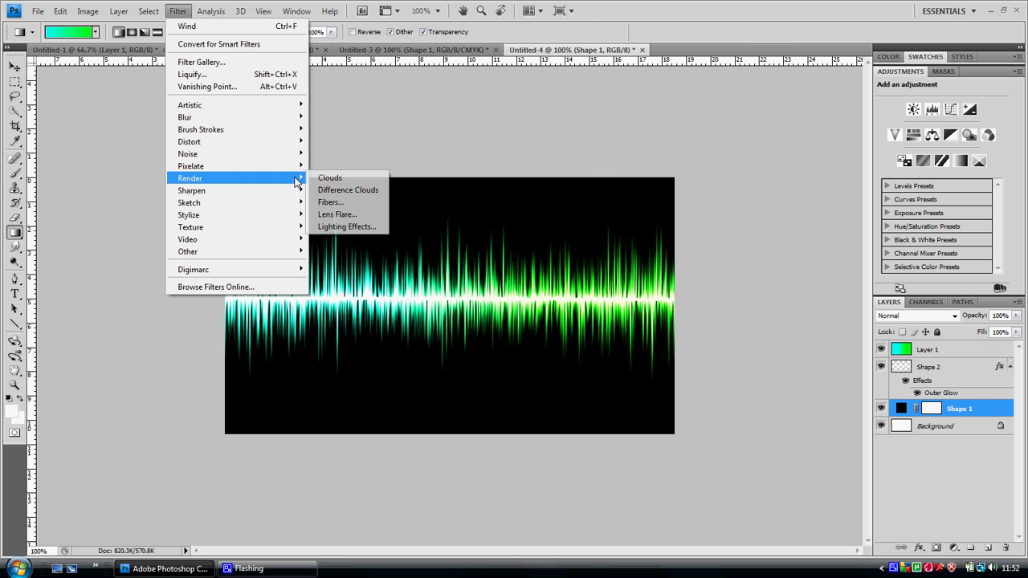
click(345, 214)
click(443, 212)
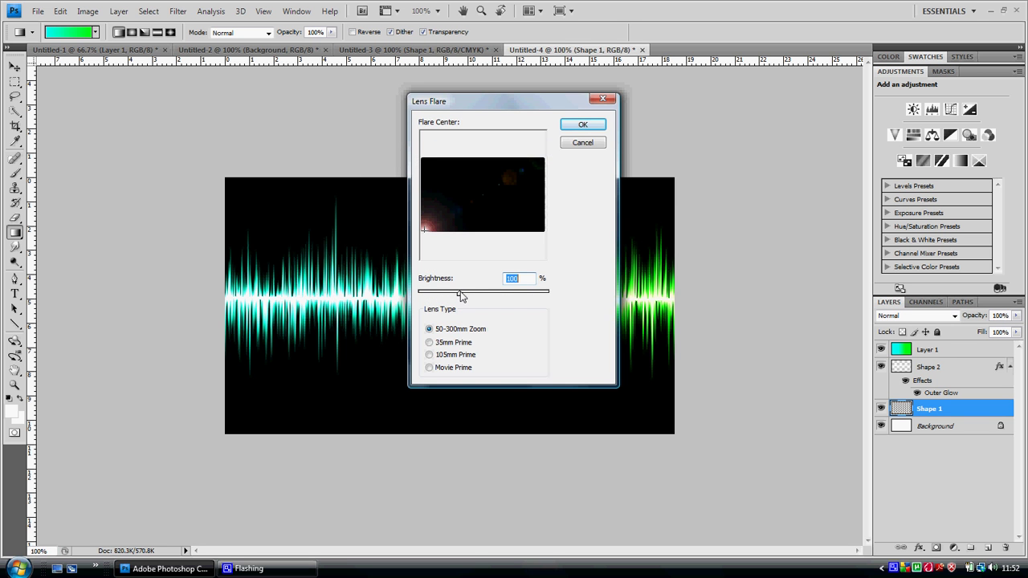
drag(462, 294, 464, 297)
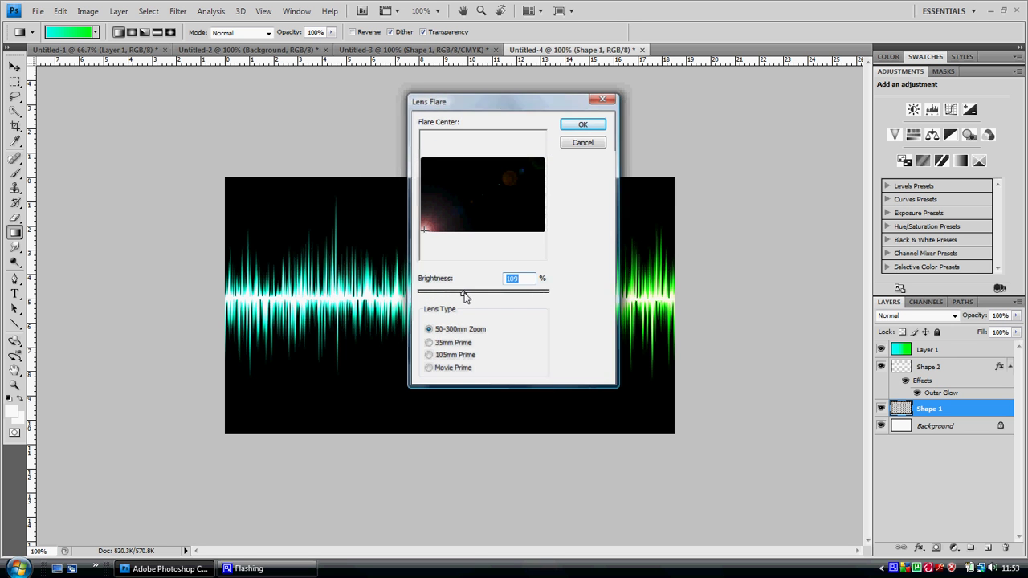
key(Return)
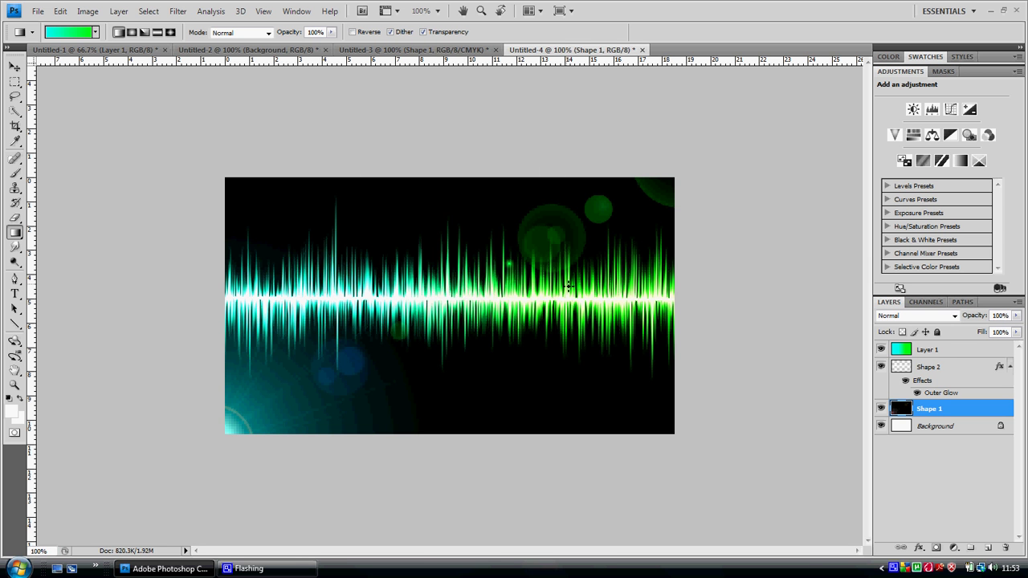
key(v)
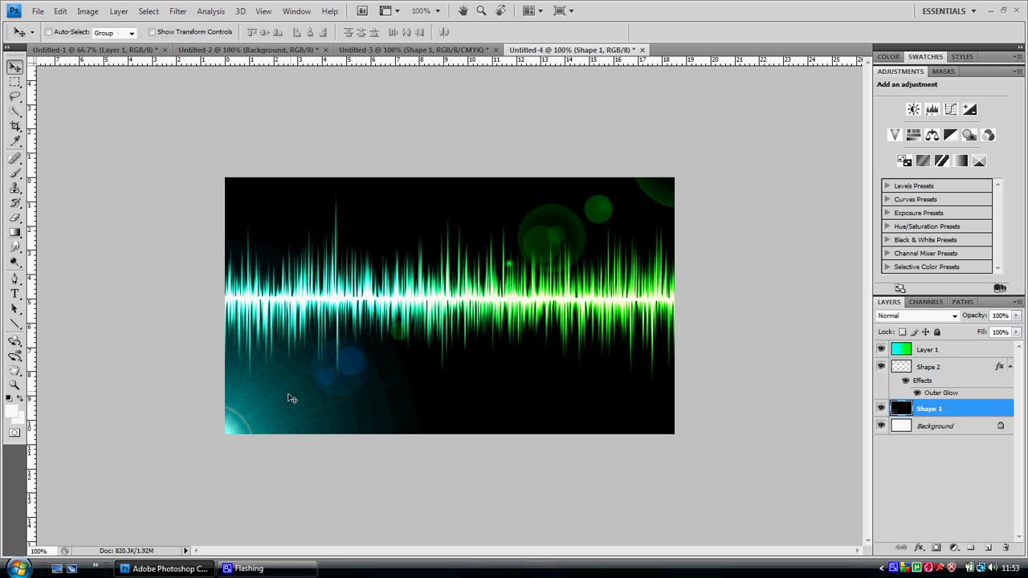
mouse_move(290, 399)
mouse_down()
mouse_move(321, 377)
mouse_move(308, 393)
mouse_up()
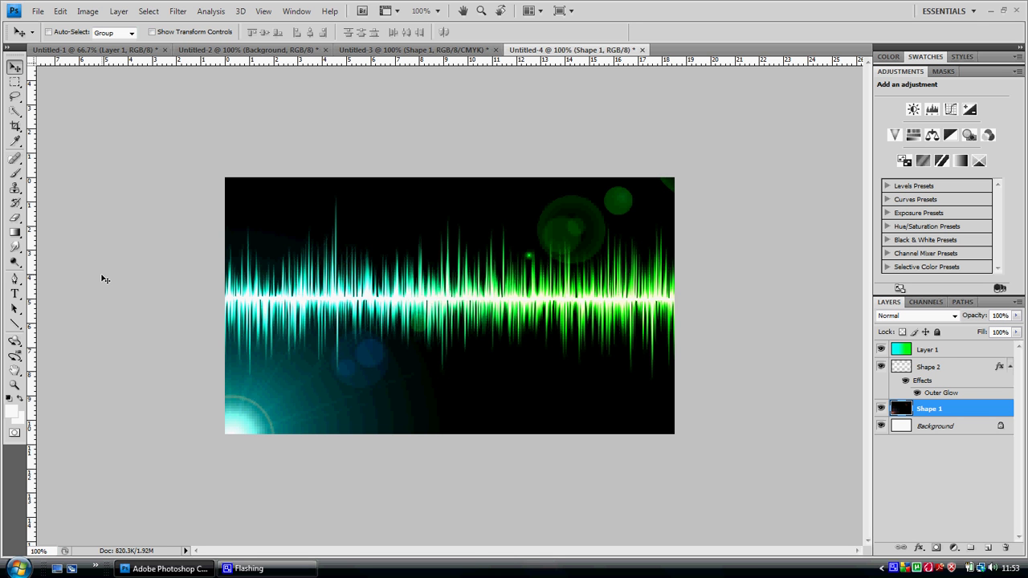
Add capitalised title text at the canvas's lower right, keeping it on the canvas
key(t)
key(Caps_Lock)
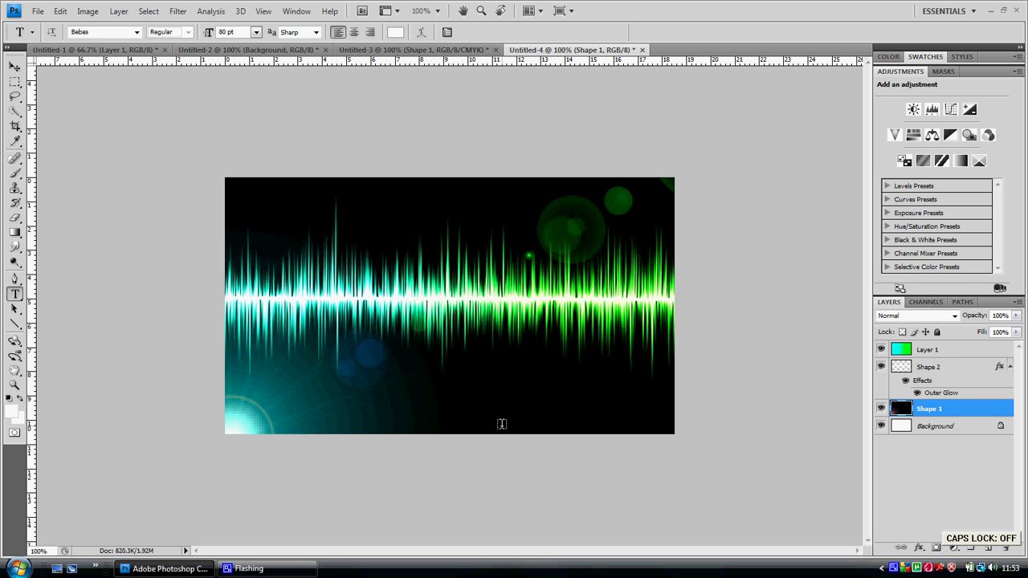
click(502, 425)
key(Caps_Lock)
text(RAGE)
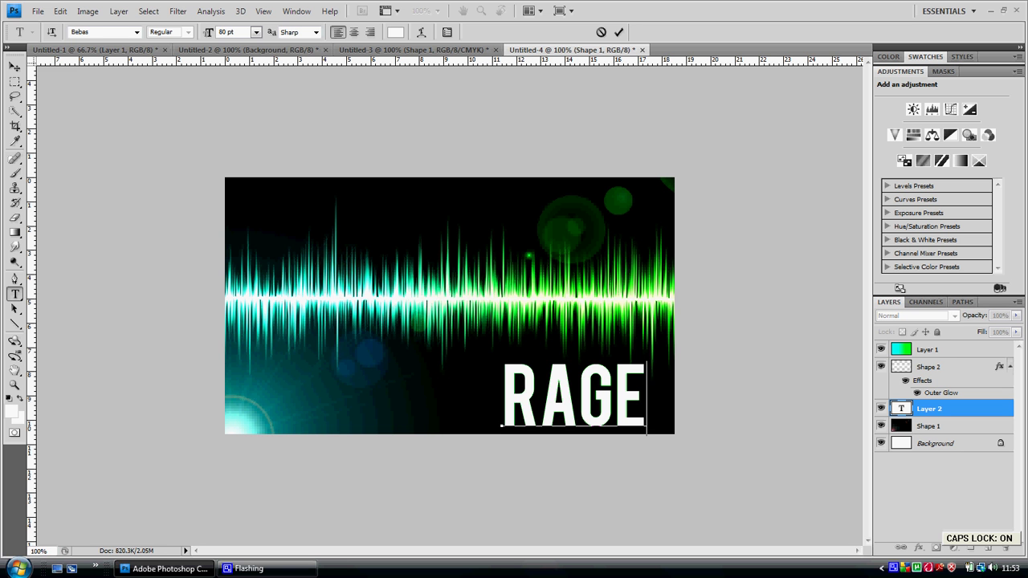
text(D MUSIC)
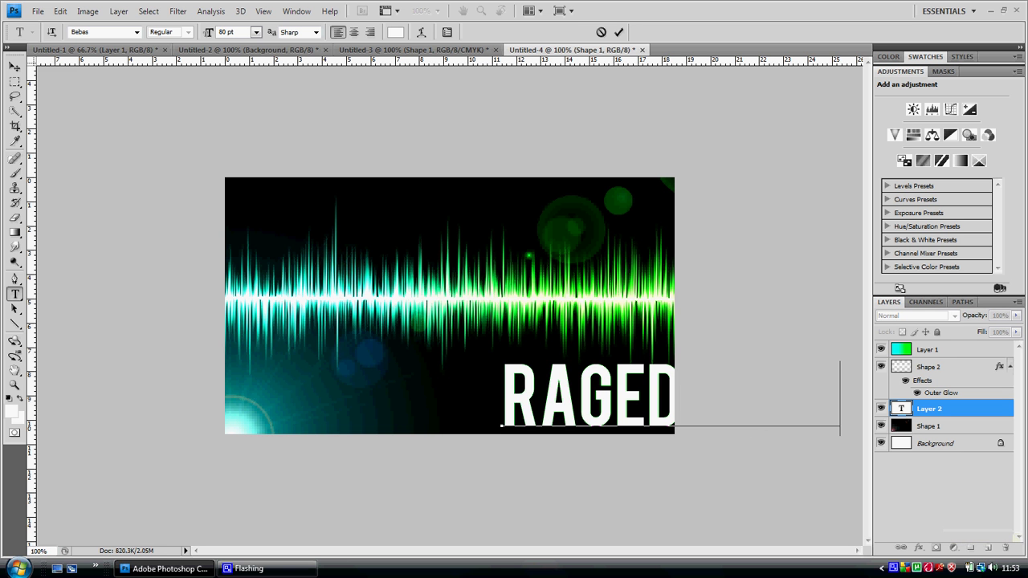
key(Caps_Lock)
drag(664, 523, 473, 498)
Resize the RAGEDESIGNS text to 60 pt, move it to the lower right and commit
drag(676, 385, 227, 72)
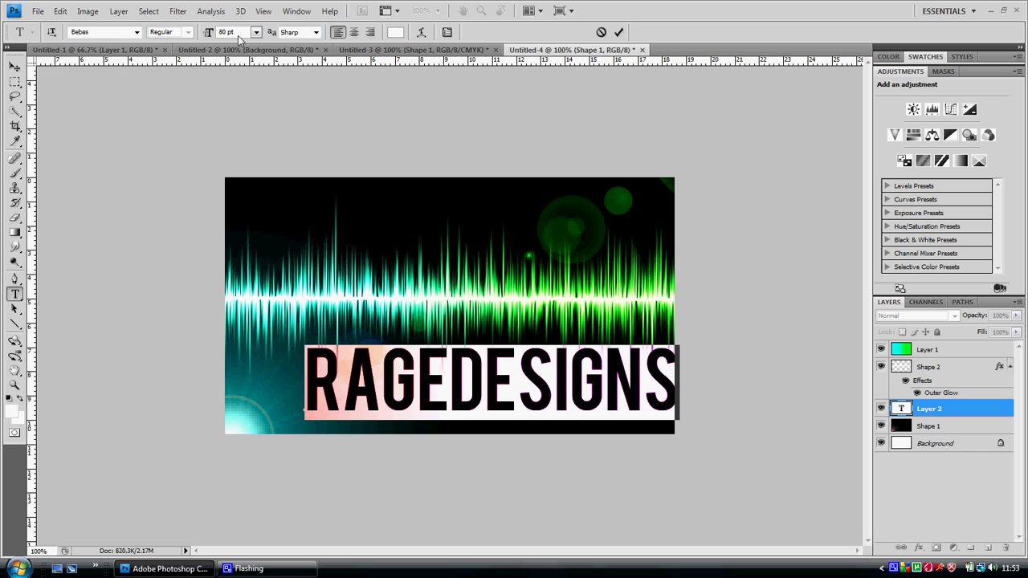
double_click(229, 32)
text(60)
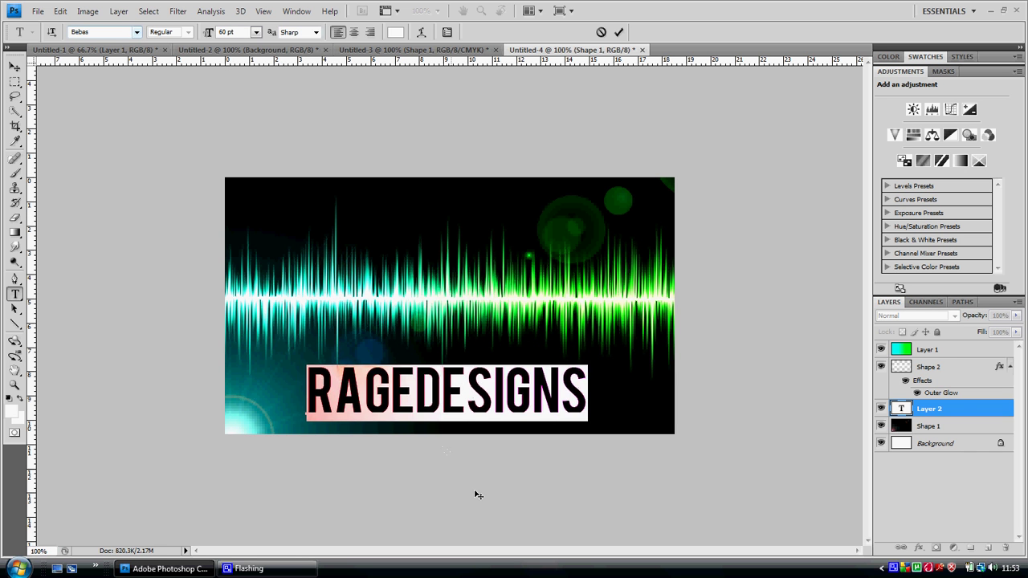
drag(475, 493, 530, 477)
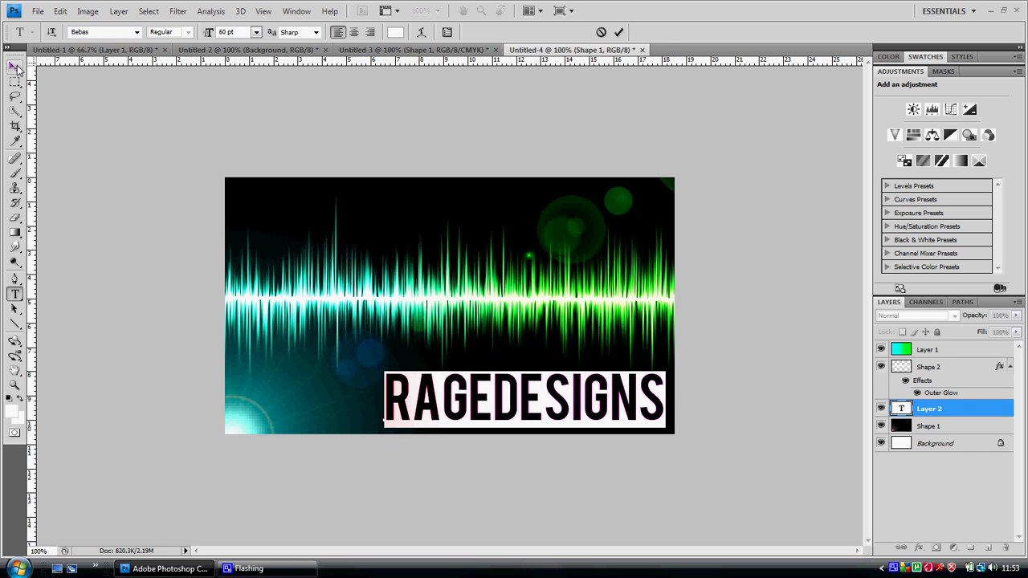
click(15, 66)
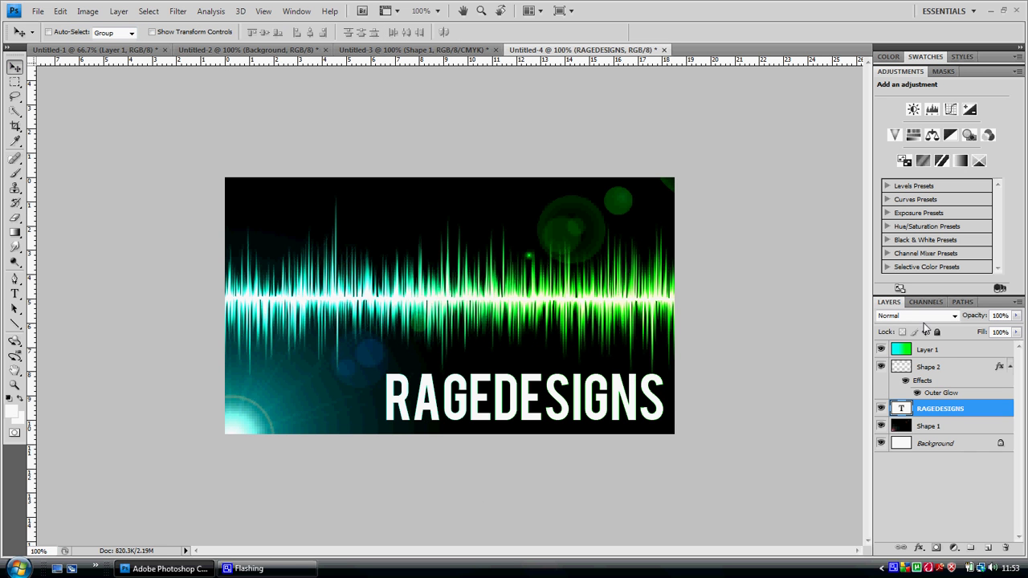
Move the RAGEDESIGNS layer above Shape 2 and try Soft Light, then Overlay blending
drag(964, 412, 967, 366)
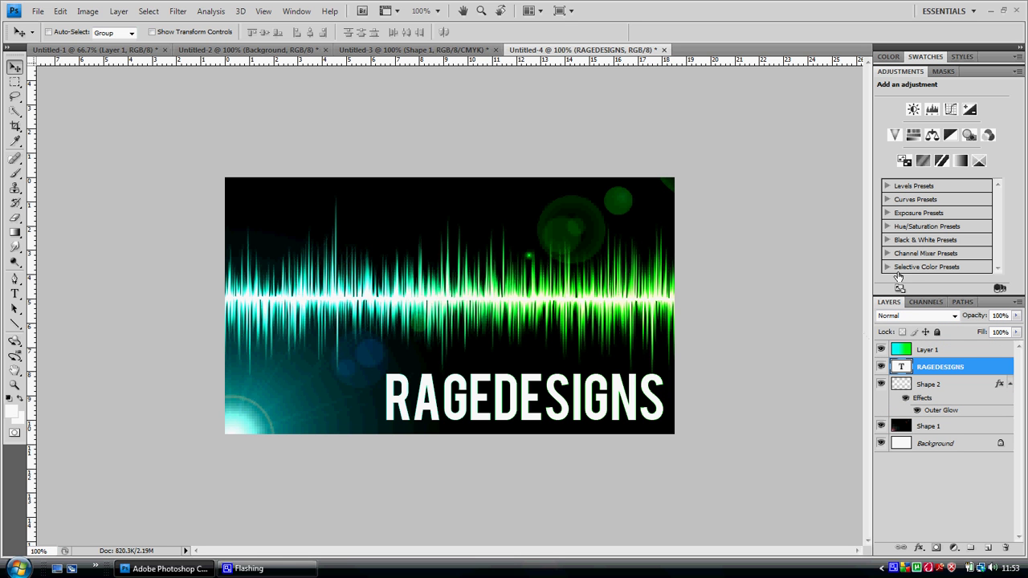
click(958, 316)
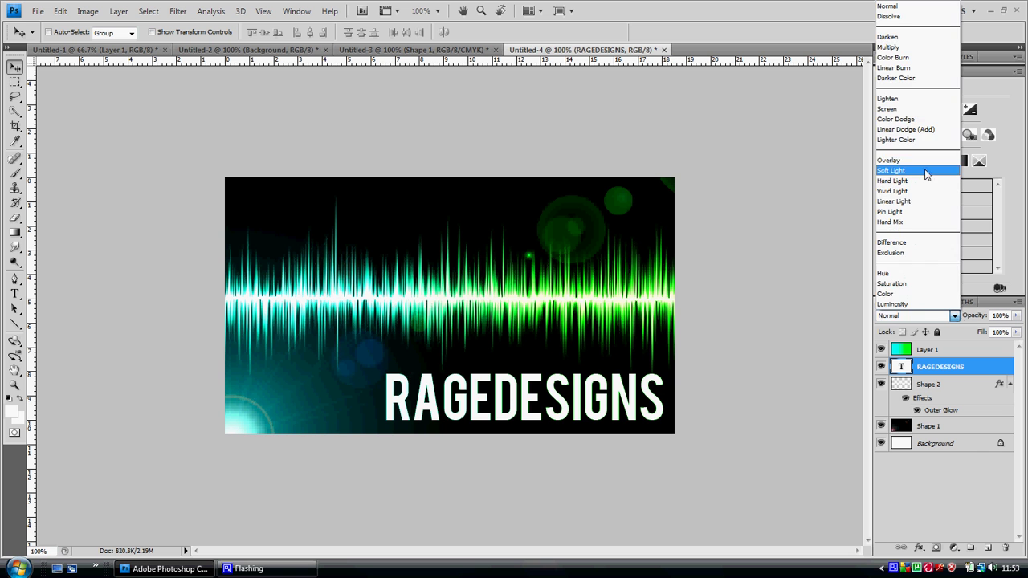
click(927, 167)
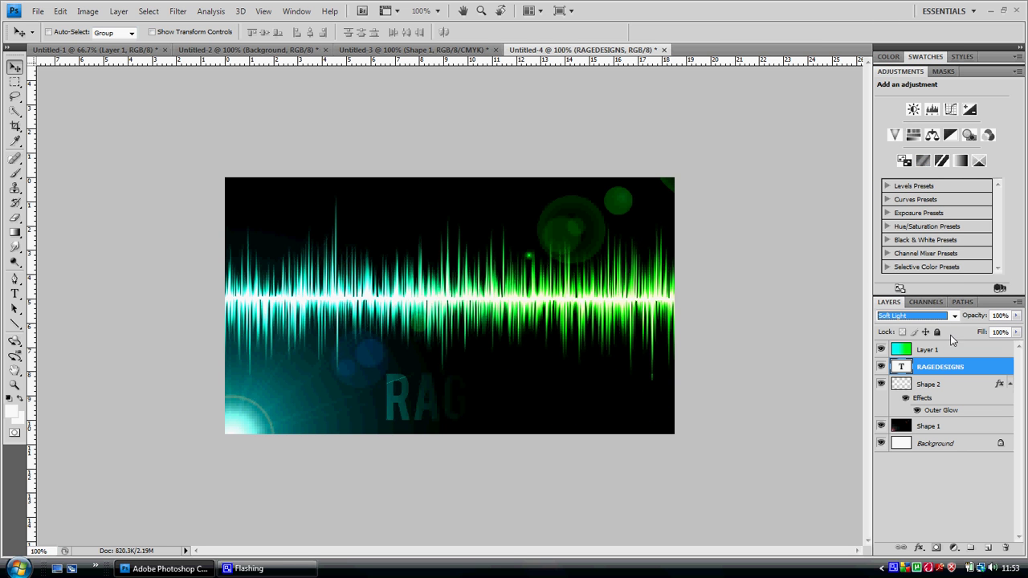
click(955, 316)
click(915, 160)
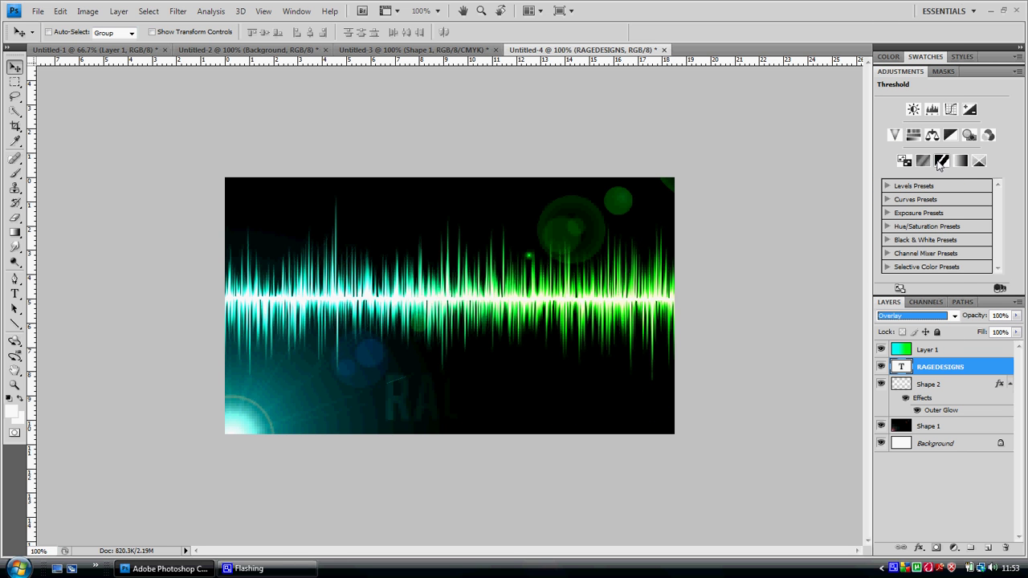
Set the text layer to Hard Light blending and place it just below Layer 1
drag(964, 371, 975, 348)
click(955, 315)
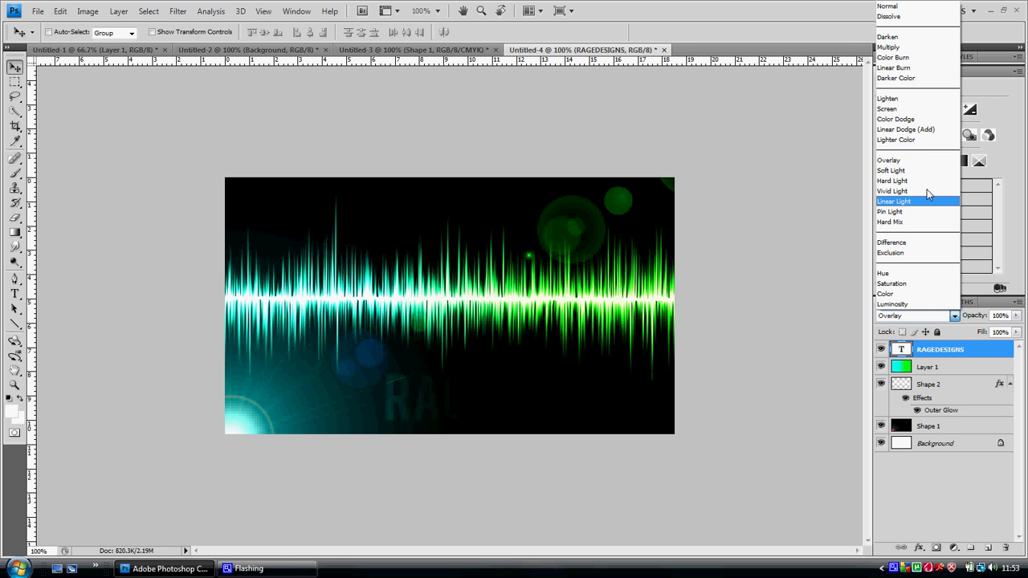
click(929, 171)
click(955, 316)
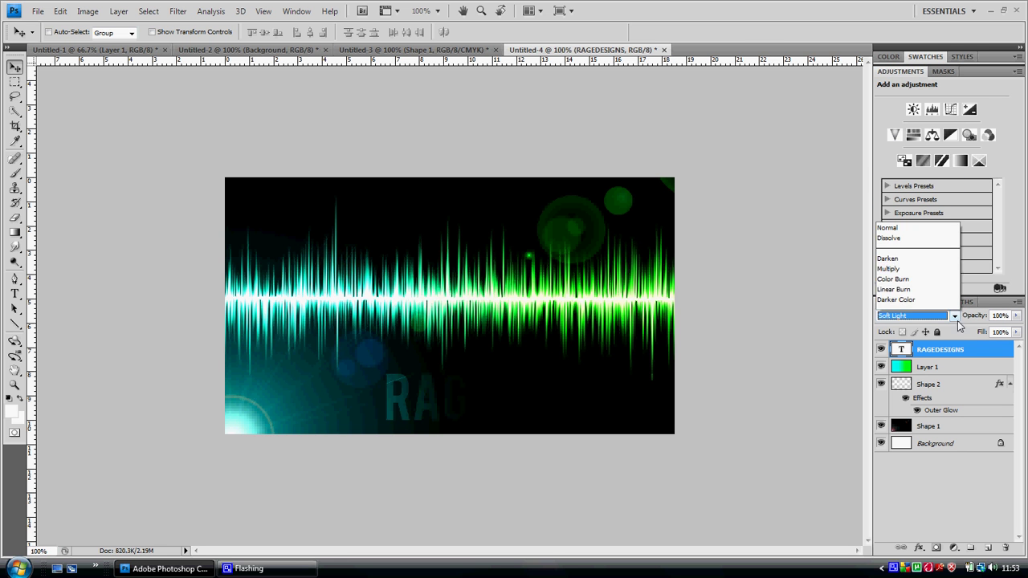
click(946, 181)
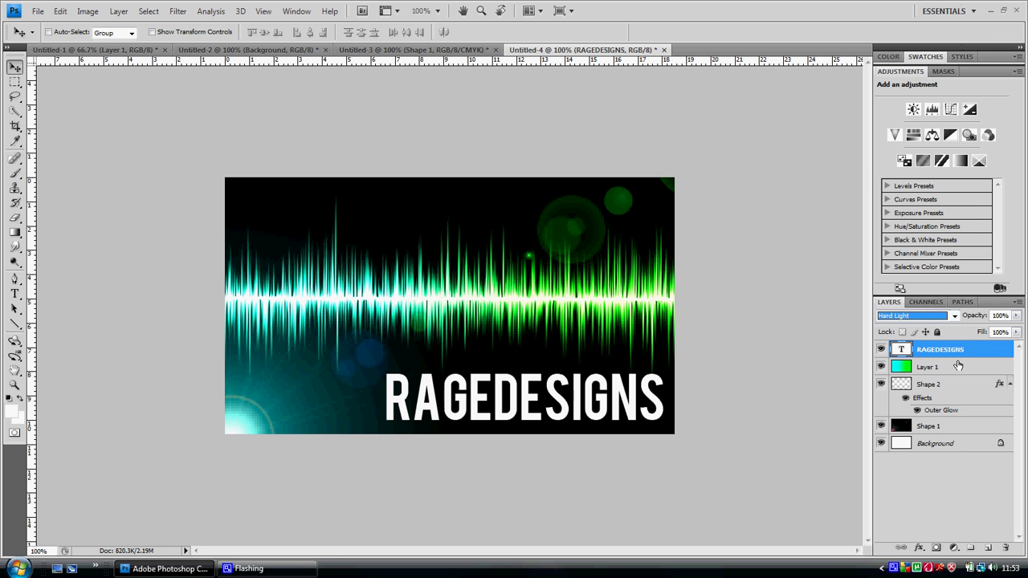
key(ctrl+bracketleft)
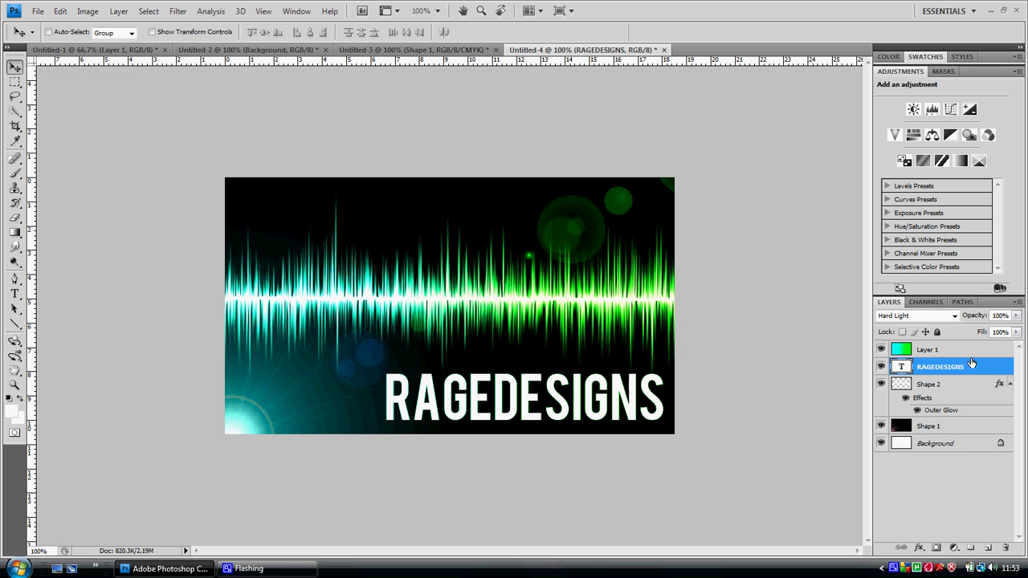